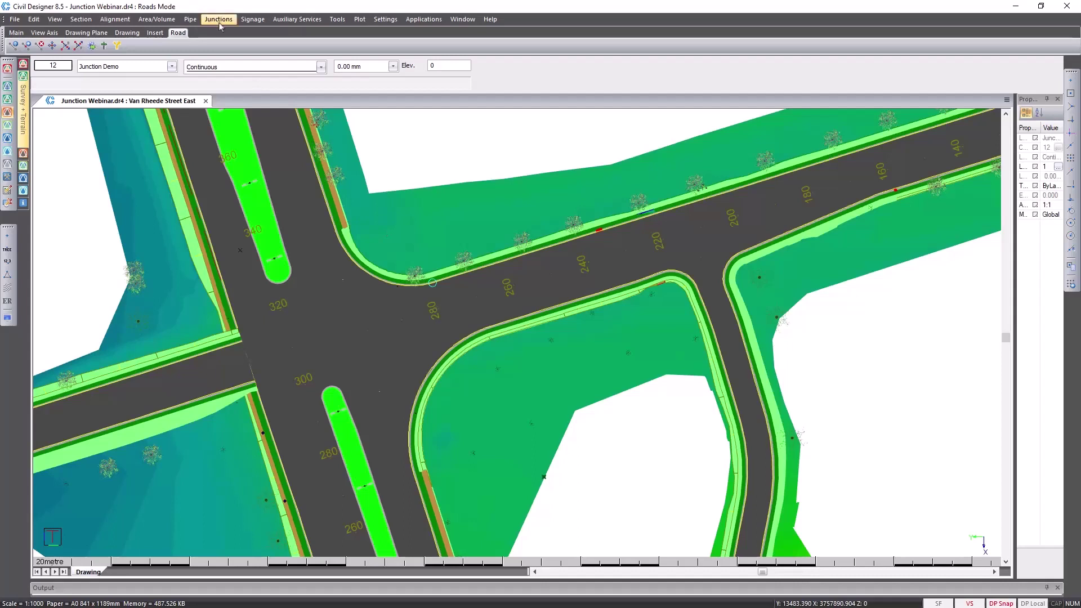
Open the Van Rheede Street East junction with Main Road R44 for editing and bring up its left curve settings.
click(220, 25)
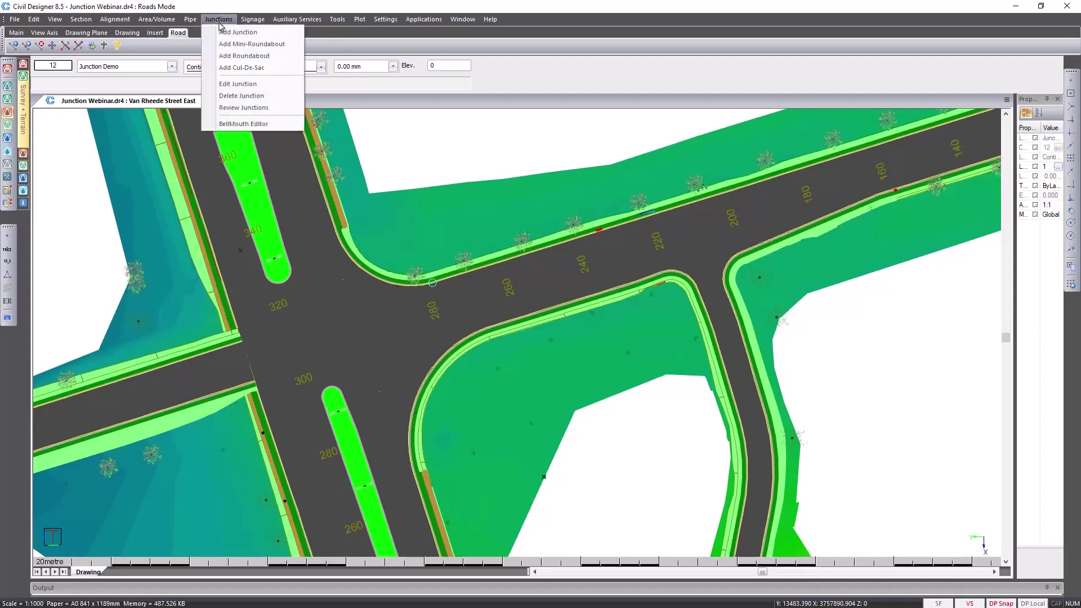
click(253, 85)
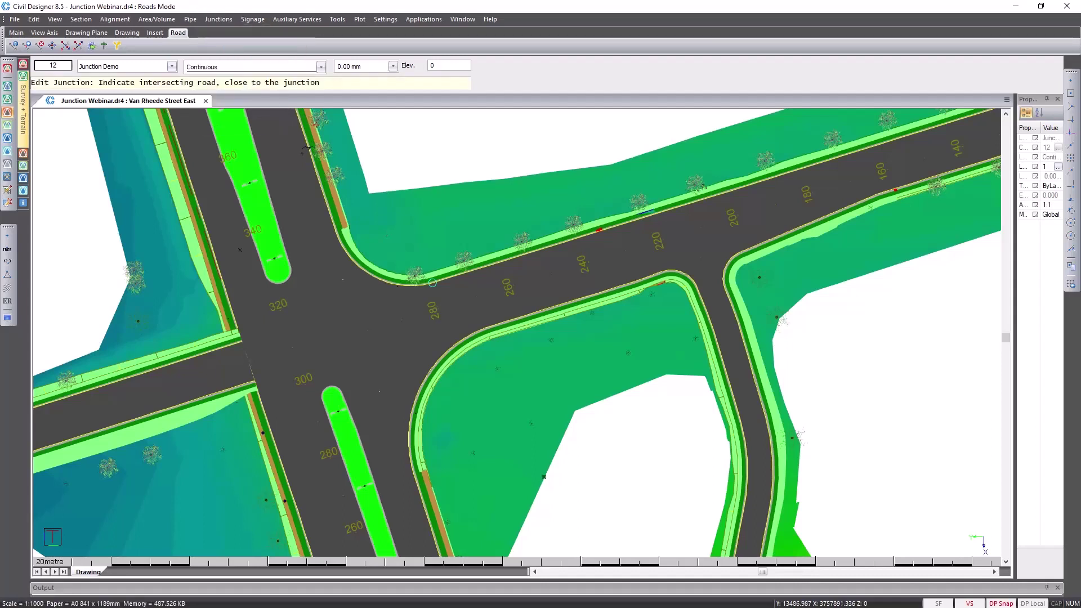
click(390, 331)
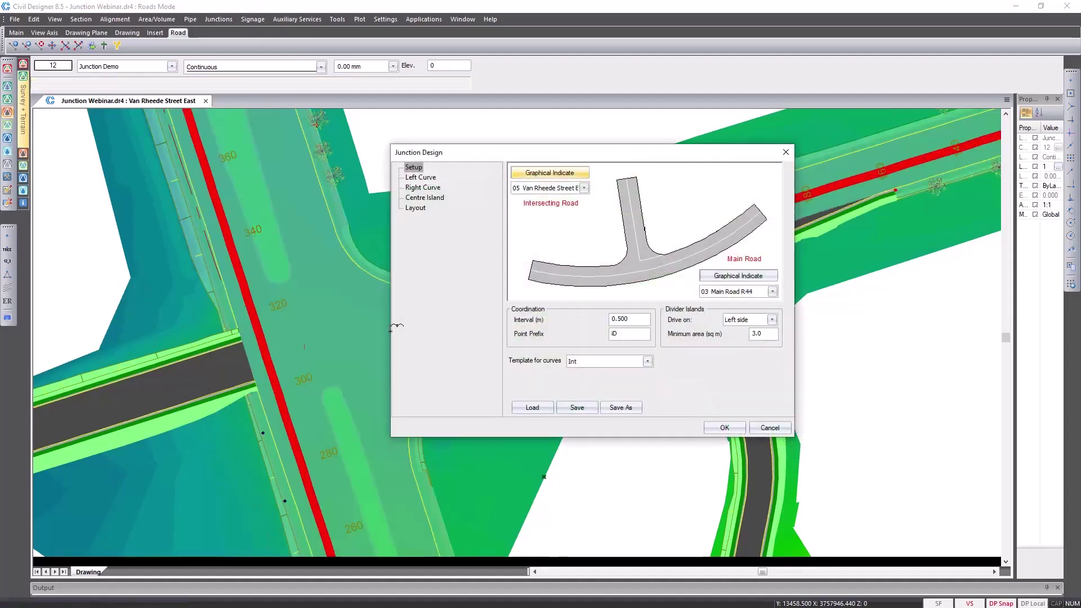
click(417, 179)
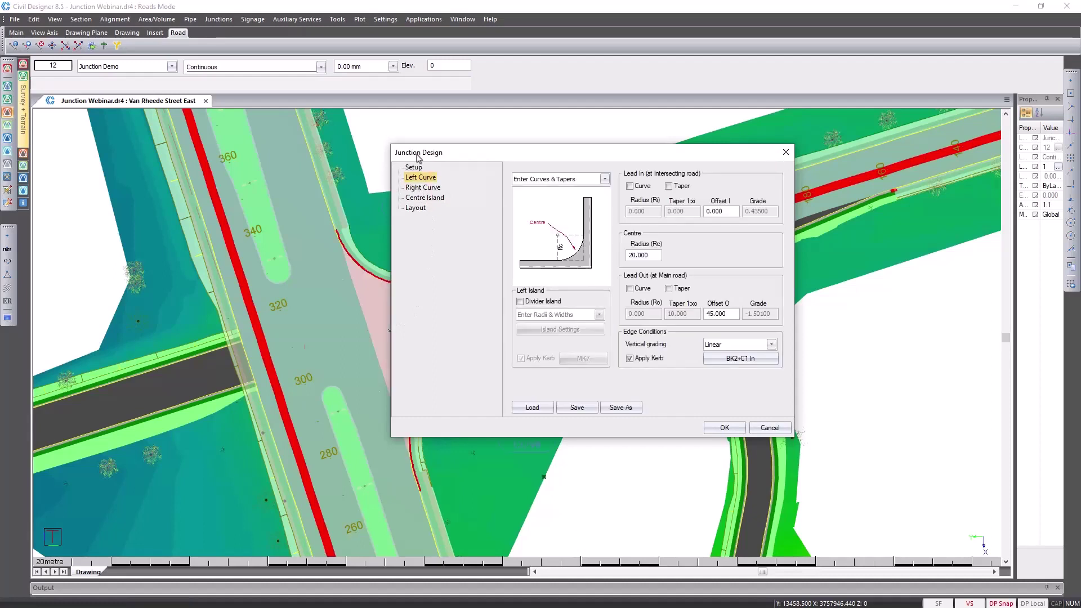
drag(431, 158, 622, 174)
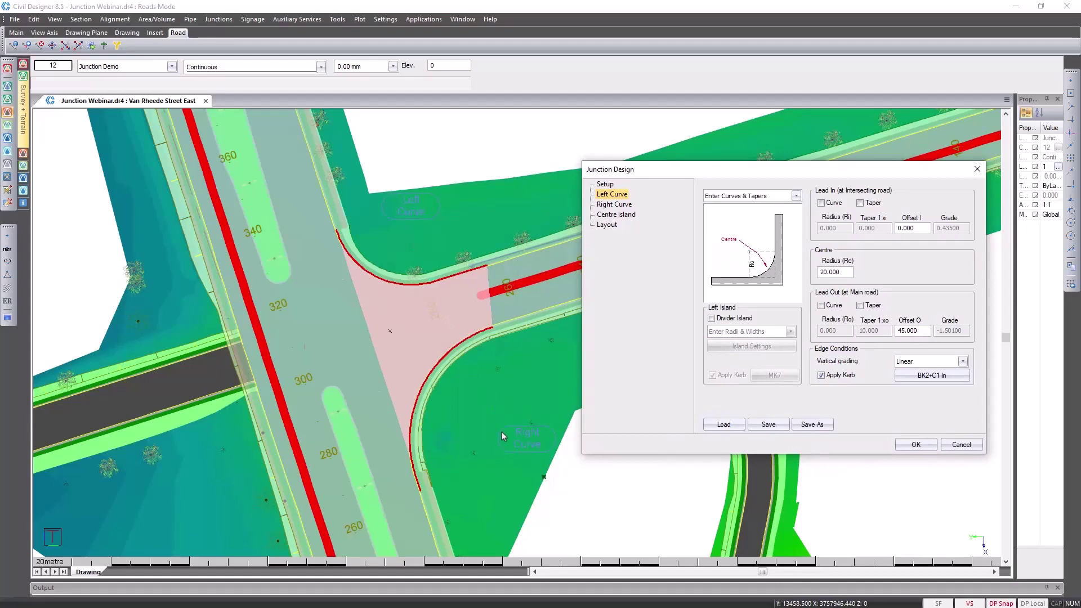
drag(683, 171, 413, 202)
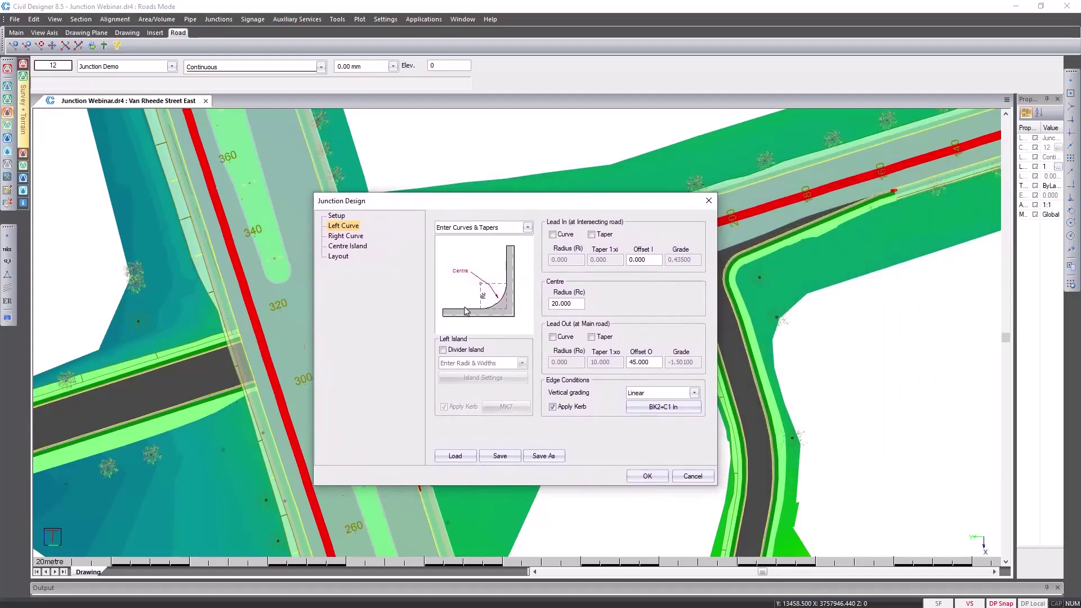
Try the Curve and Taper lead-in options at the intersecting road for the left curve.
click(553, 235)
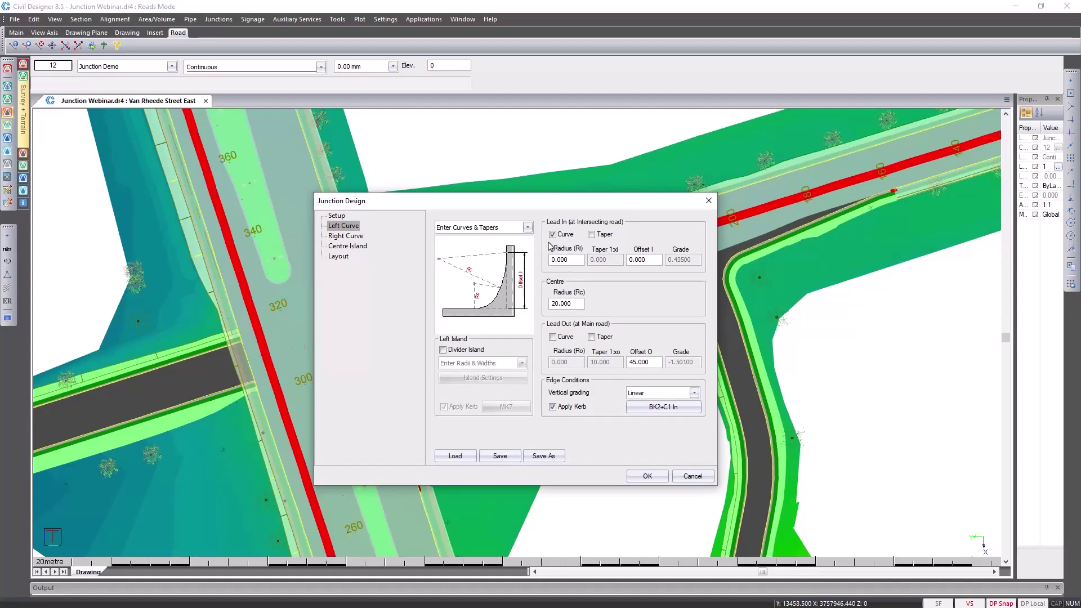
drag(579, 260, 549, 260)
drag(651, 260, 631, 260)
click(598, 237)
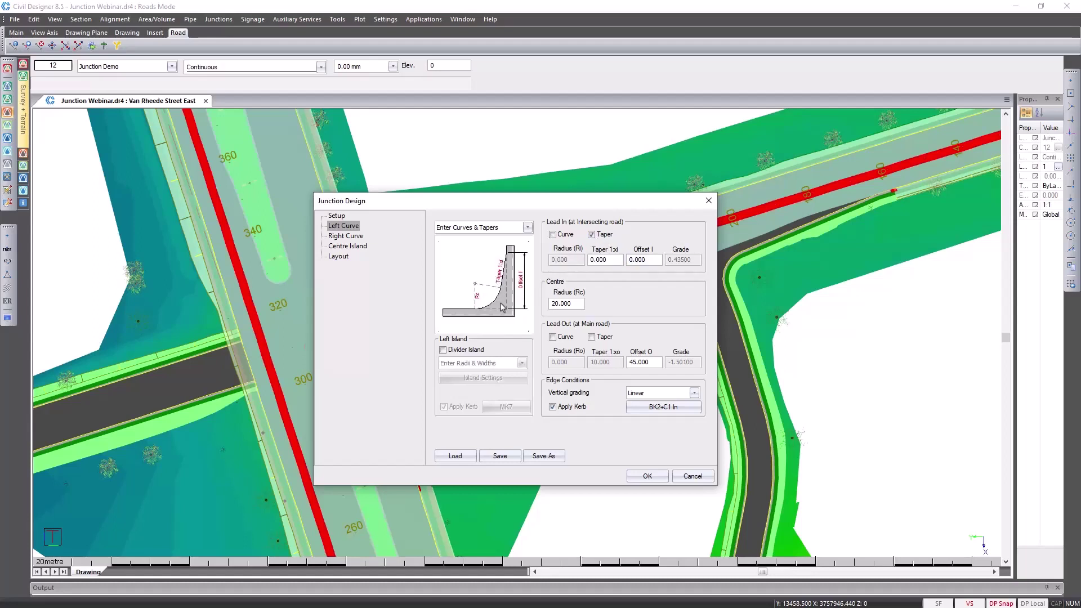
click(590, 260)
drag(659, 259, 627, 259)
drag(595, 211, 475, 221)
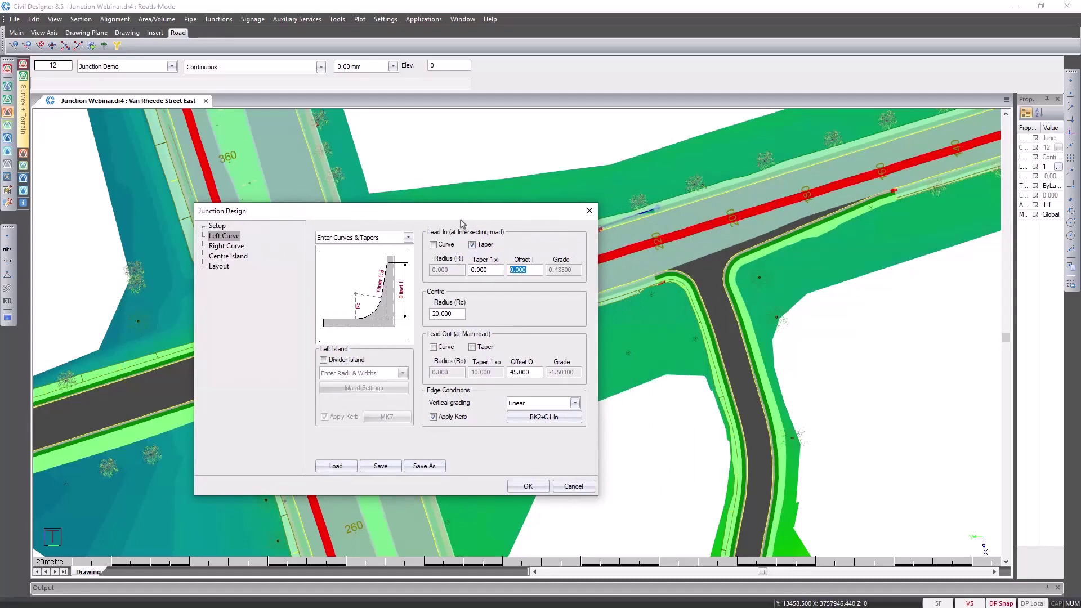
drag(407, 214, 526, 182)
key(Tab)
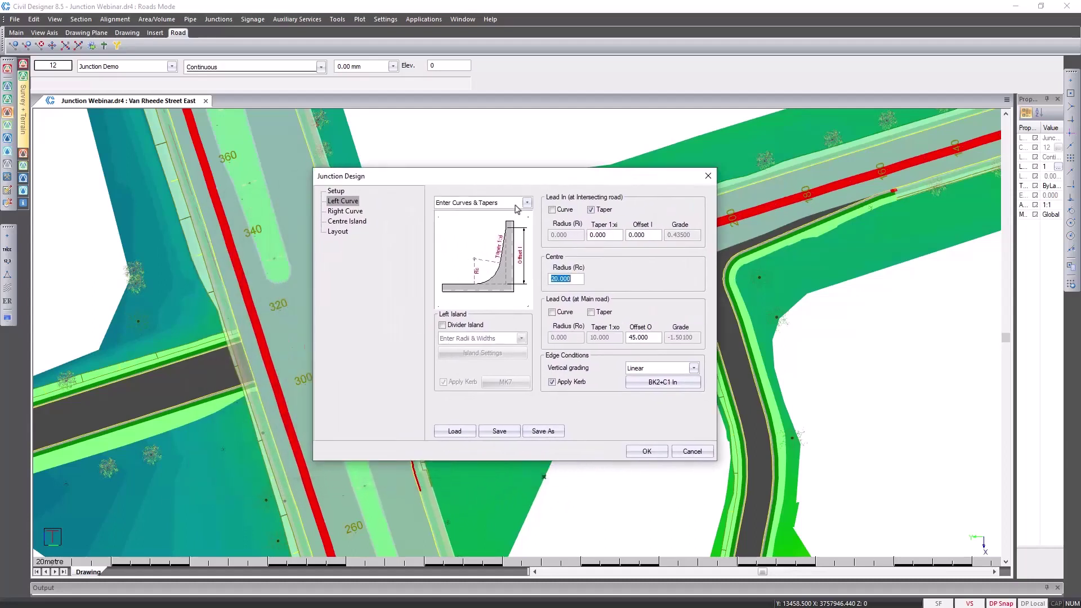
click(590, 211)
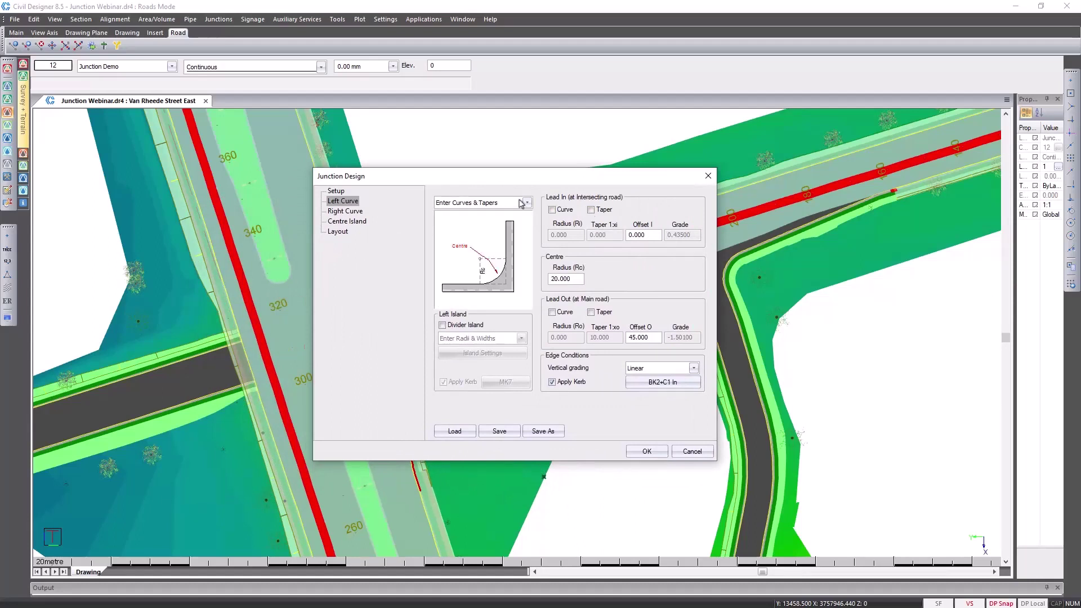
Try the lead-out Curve option at the main road for the left curve.
drag(505, 183, 652, 190)
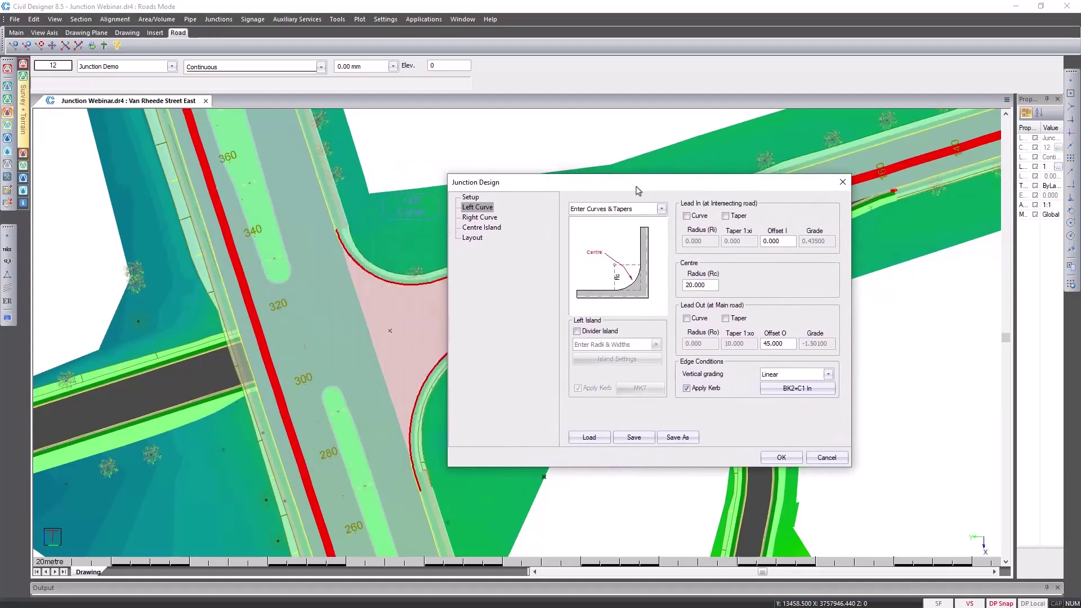
double_click(710, 285)
click(697, 319)
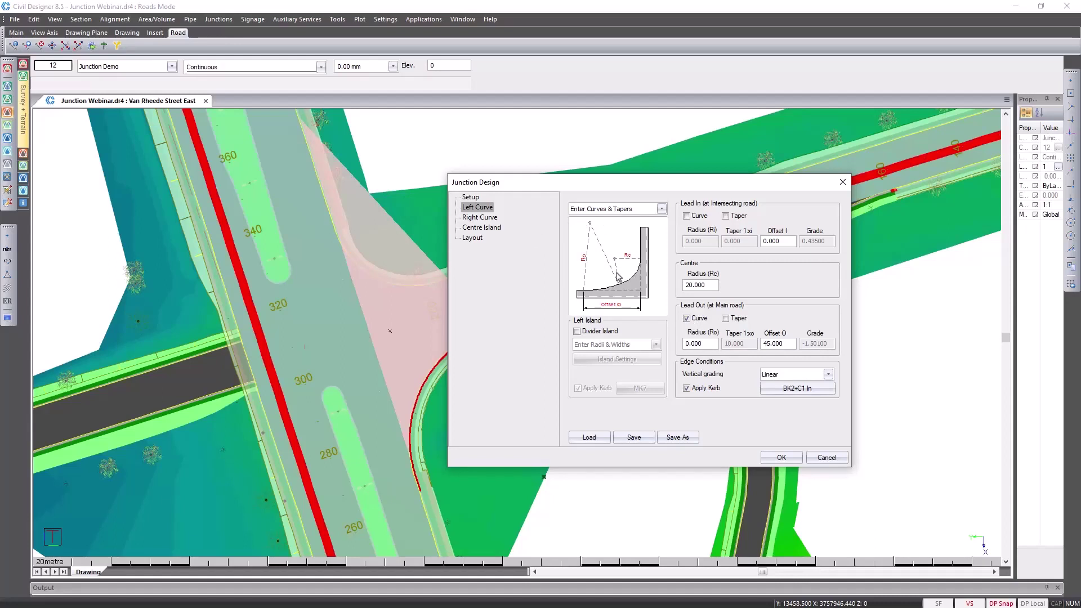
click(697, 320)
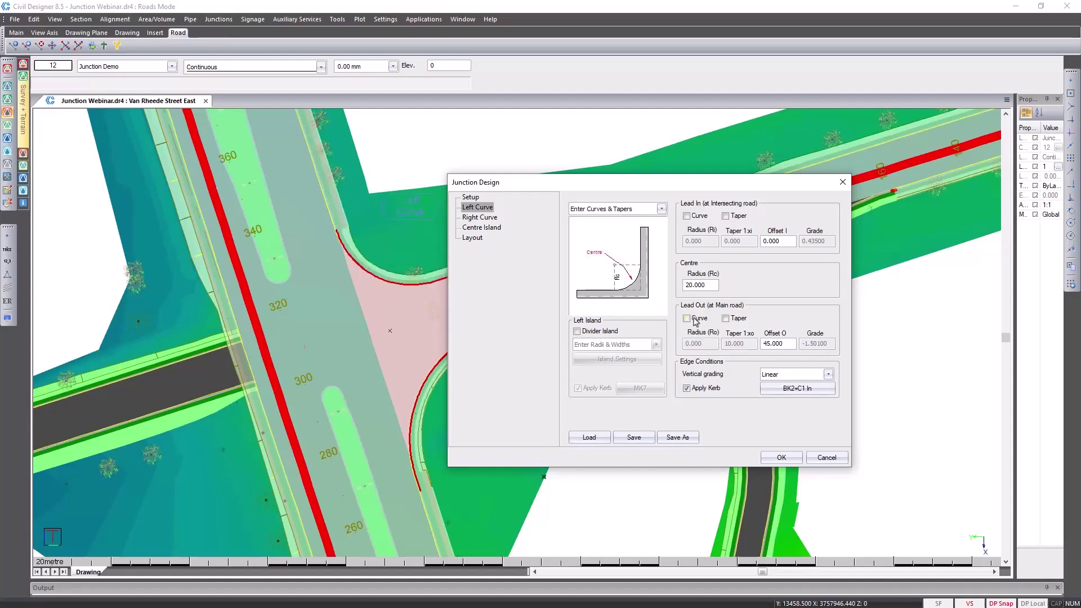
Set the left curve's centre radius to 15 and choose Linear vertical grading.
double_click(701, 286)
text(15)
click(829, 374)
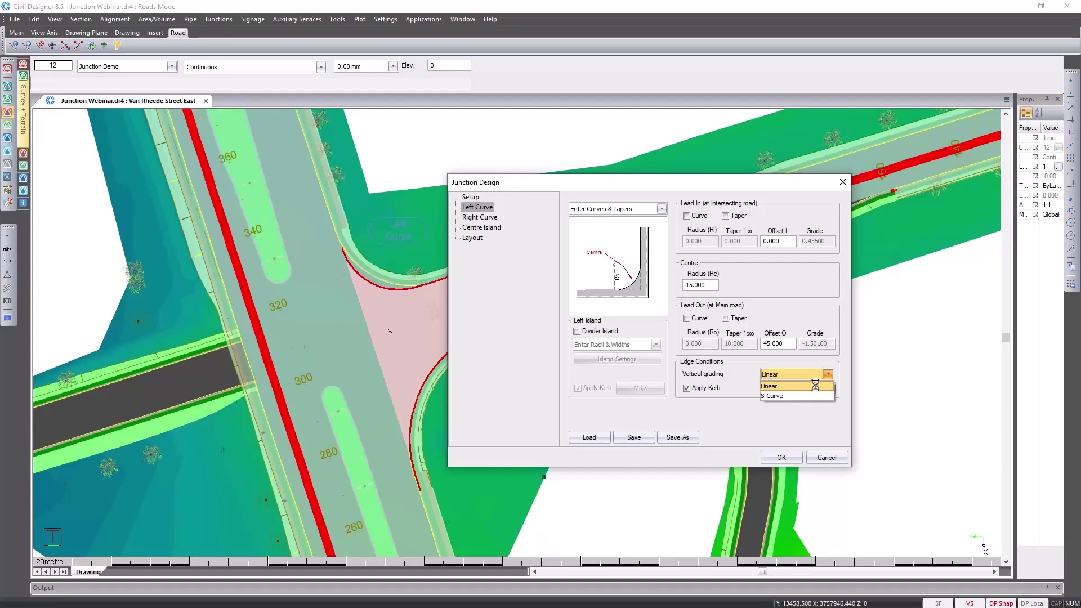
click(814, 386)
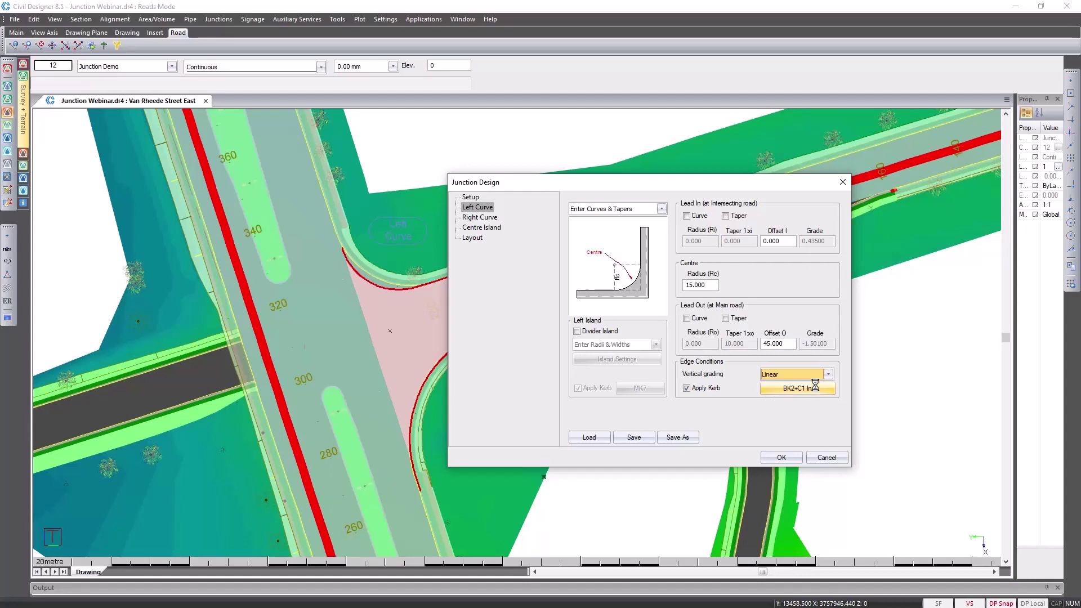
Examine the geometry of the left curve's BK2+C1 In kerb in the kerb editor.
click(785, 388)
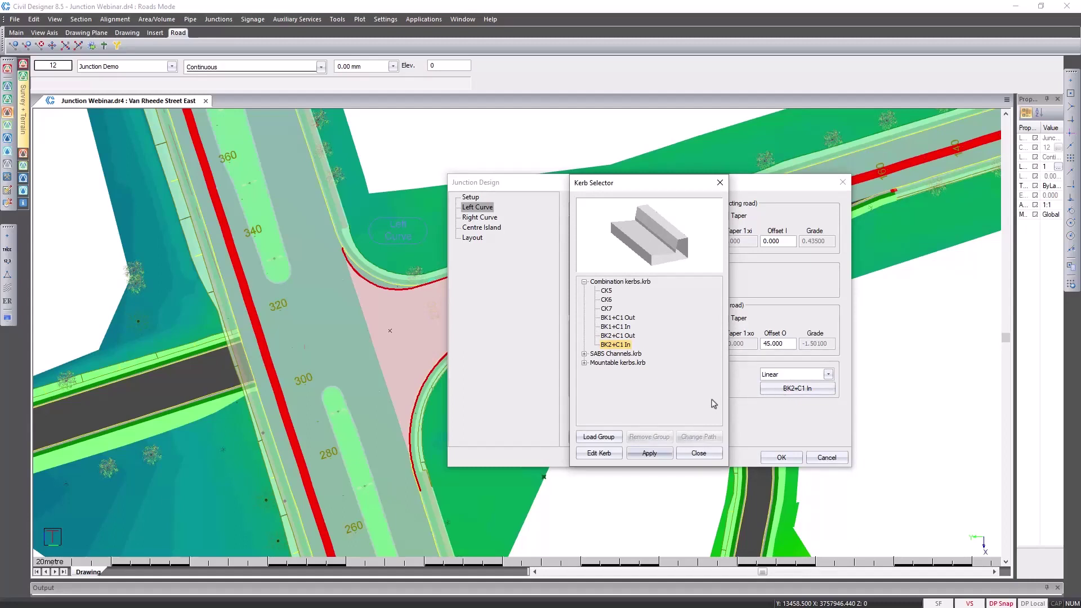
click(605, 454)
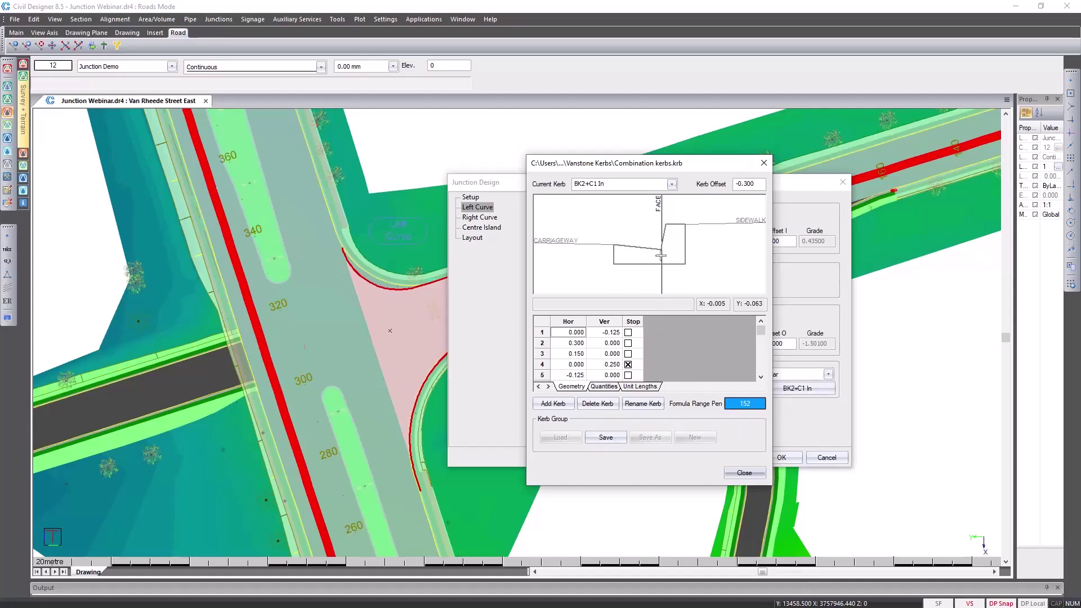
click(747, 473)
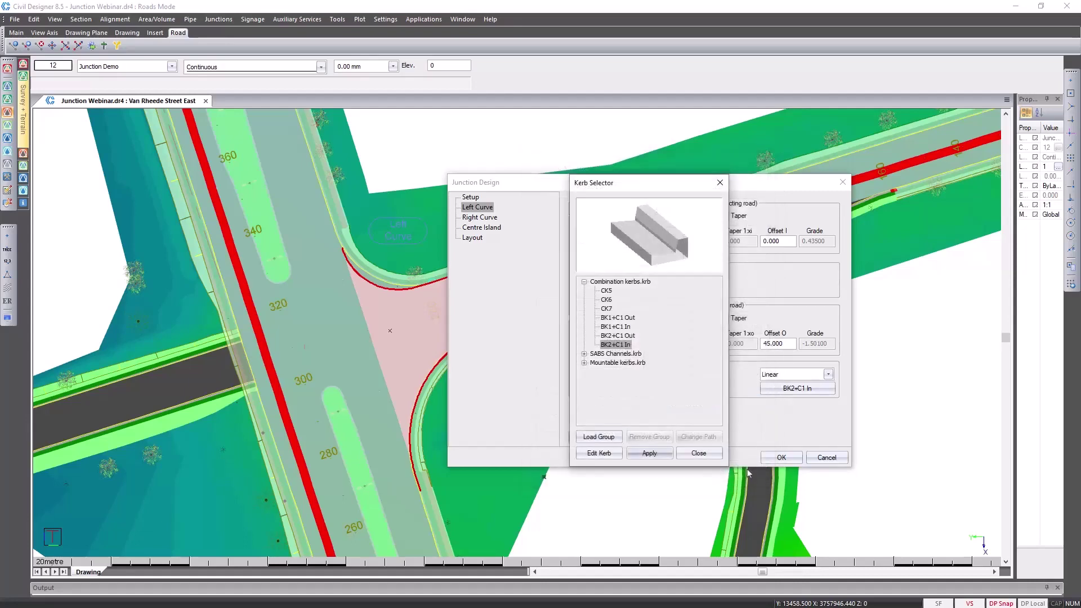
click(712, 457)
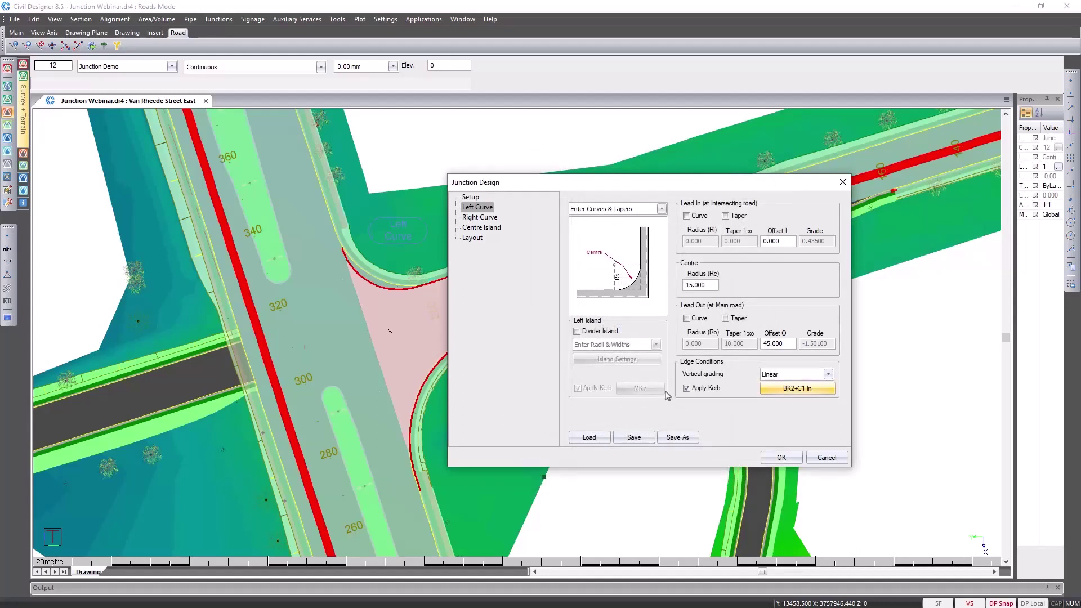
Enable the left divider island defined by Enter Radii & Widths and set its dM value to 0.6.
click(601, 333)
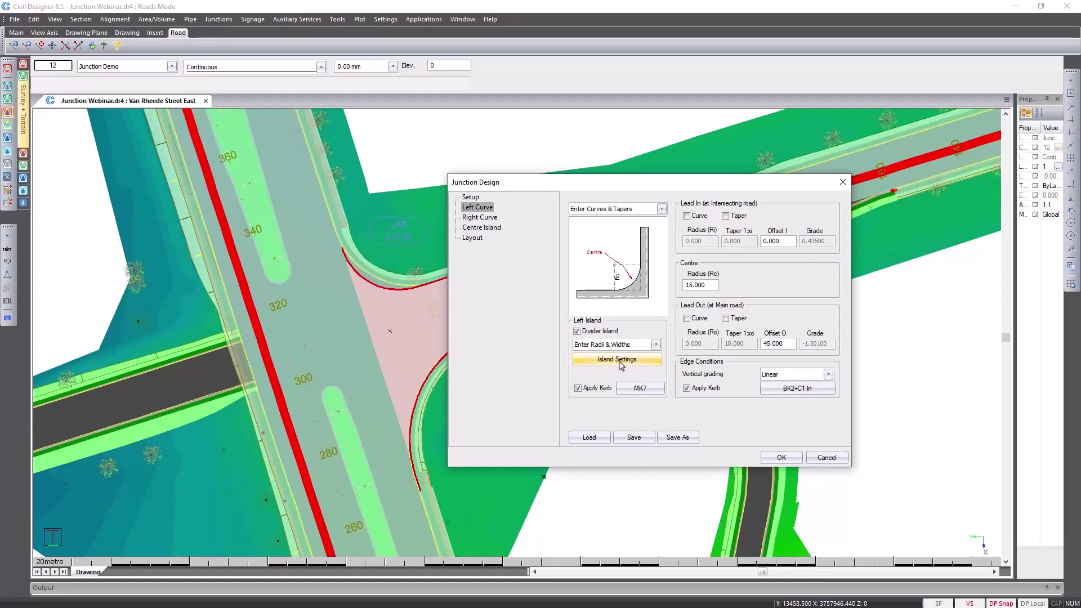
click(626, 344)
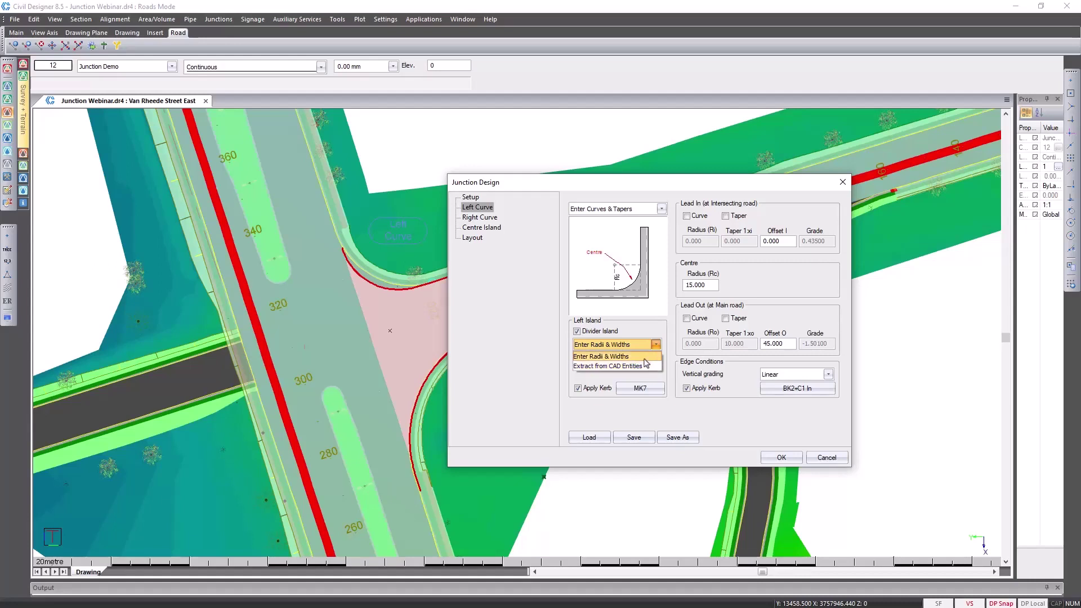
click(643, 358)
click(641, 364)
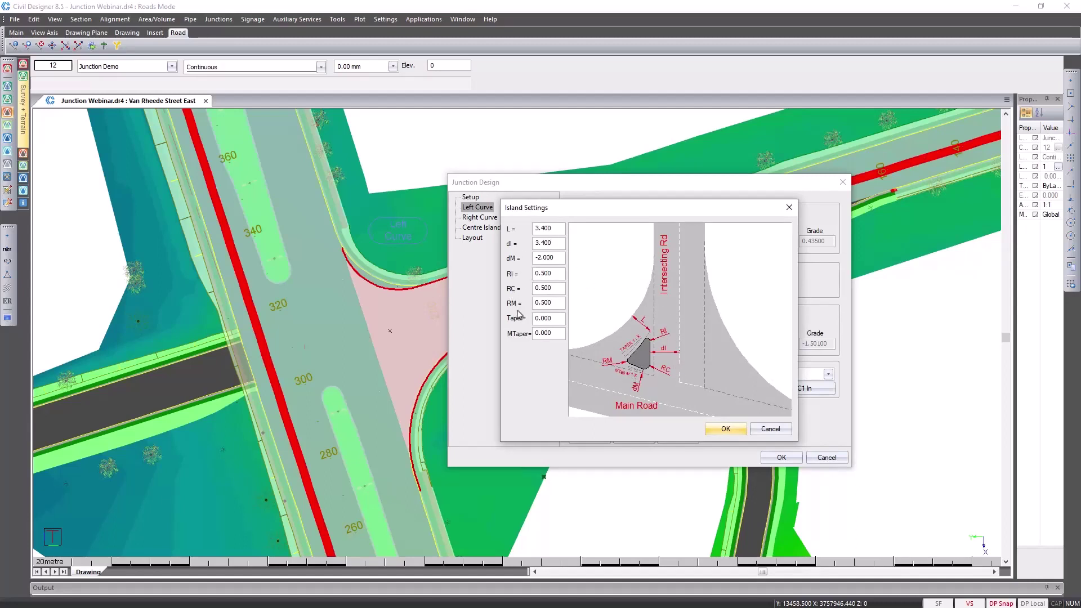
double_click(556, 257)
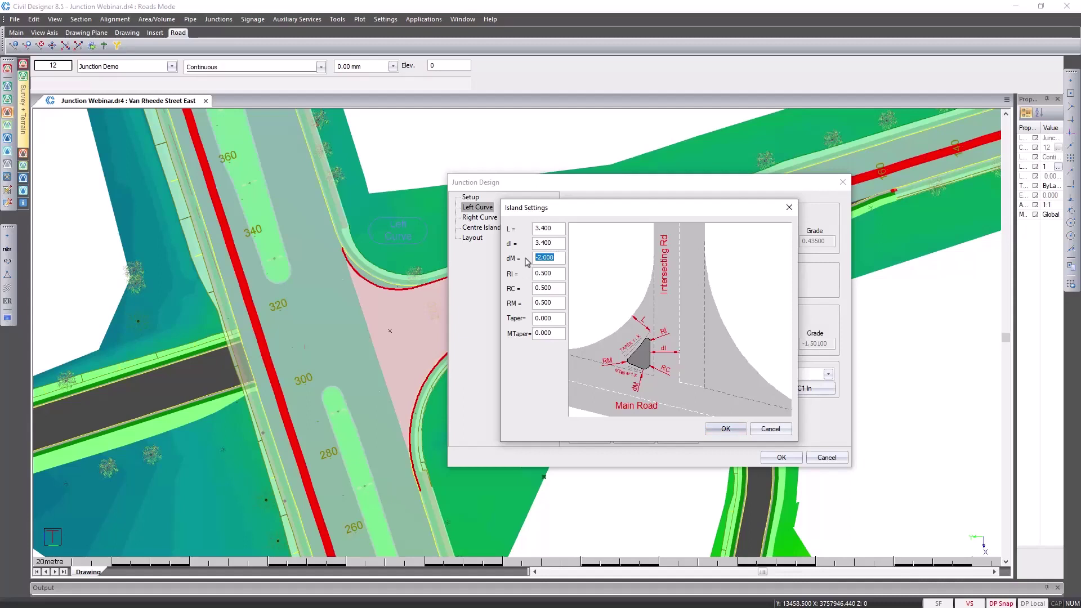
text(0.6)
click(724, 428)
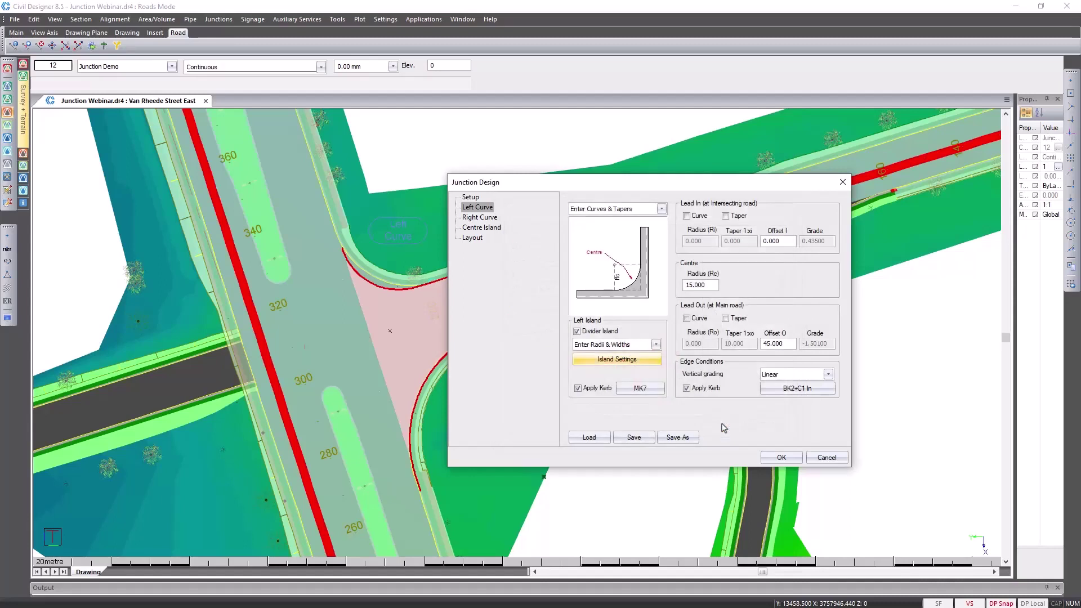
Set the right curve's definition method to Extract from CAD Entities.
click(485, 219)
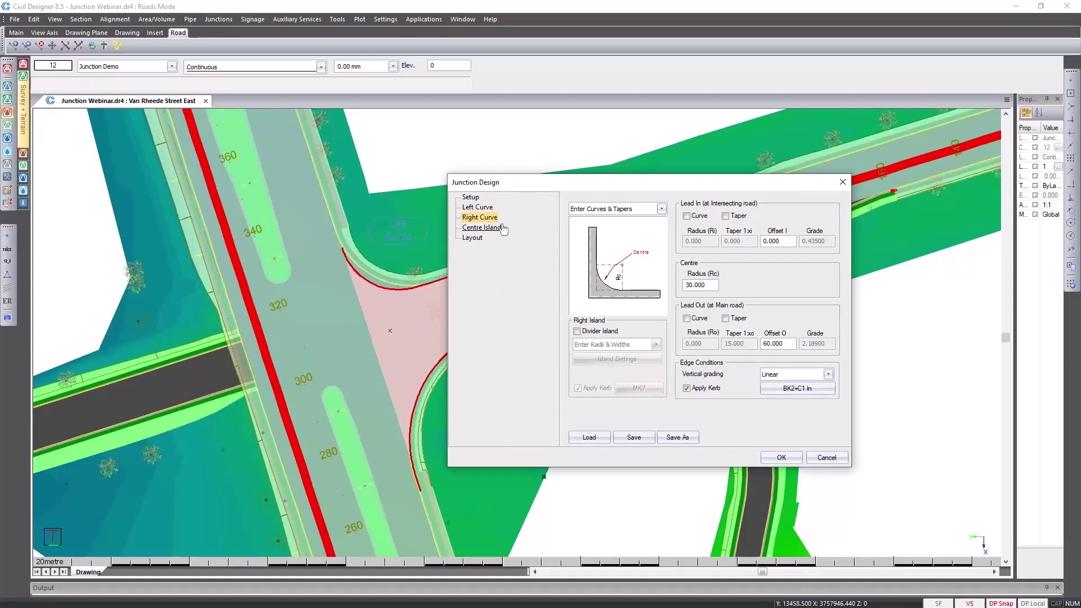
click(604, 210)
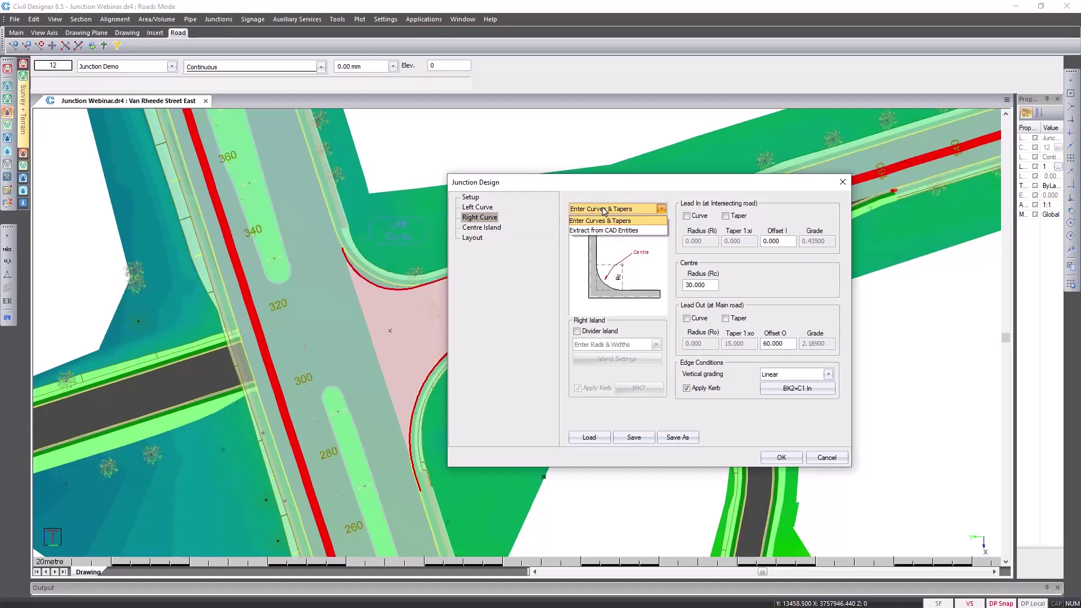
click(624, 232)
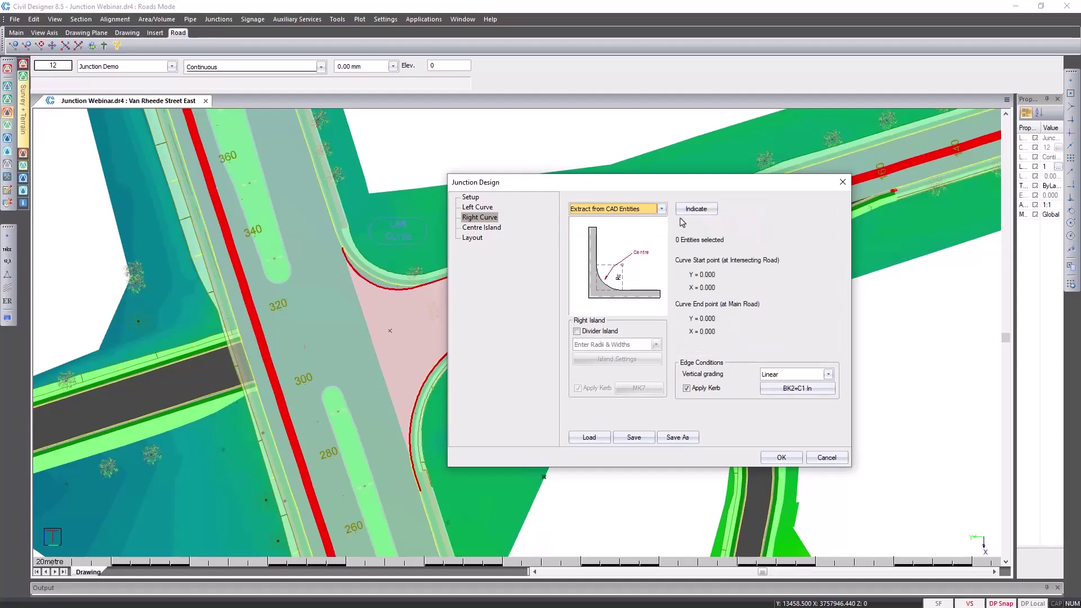
Make the Export Divider Island, Export Bellmouth and Eye Position layers visible for selecting the right curve's entities.
click(695, 209)
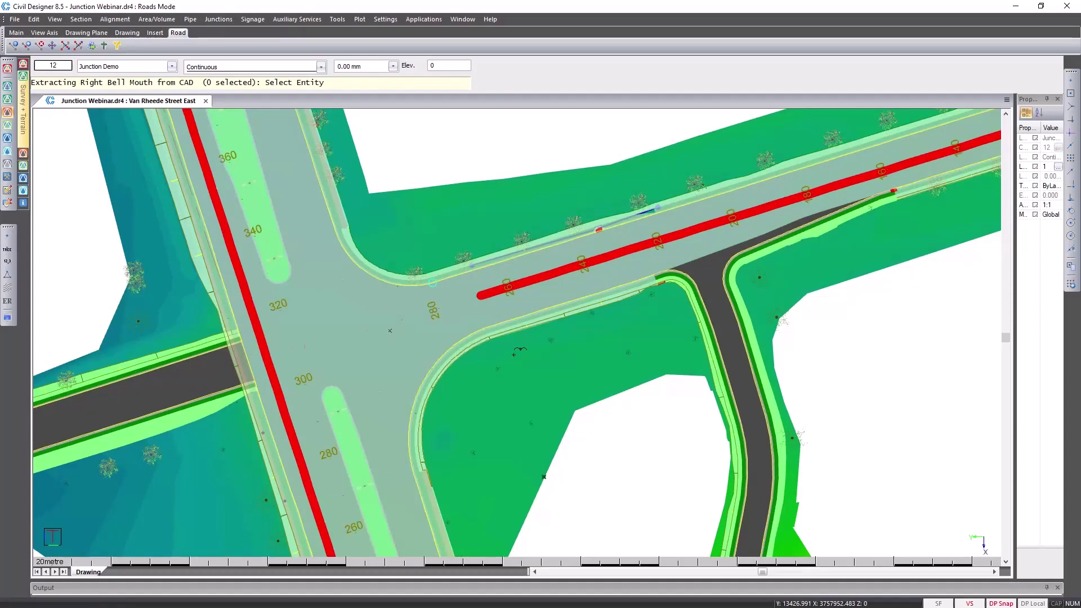
key(Escape)
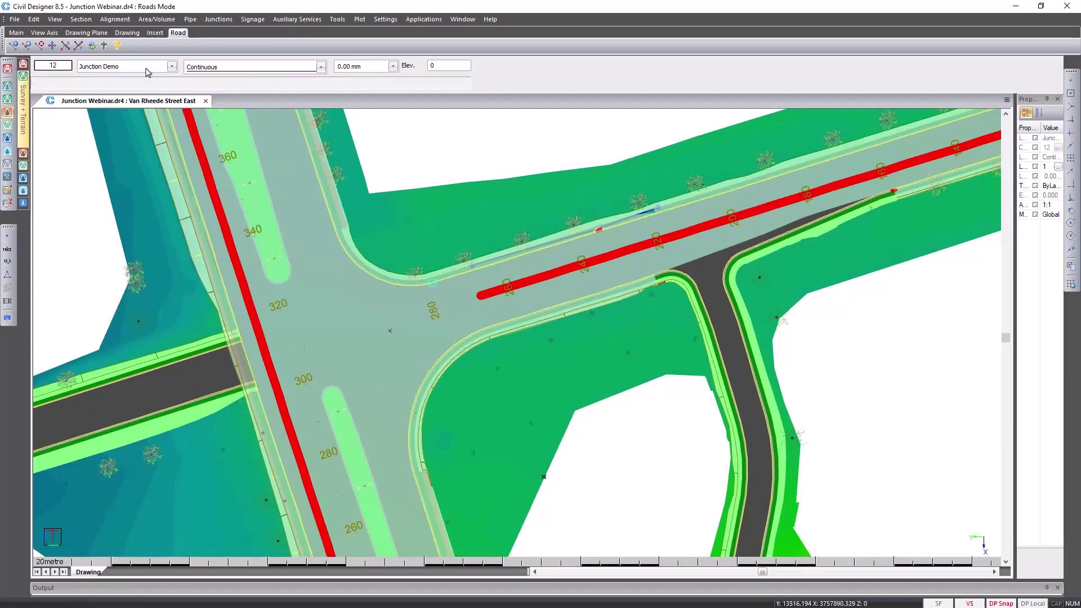
click(148, 68)
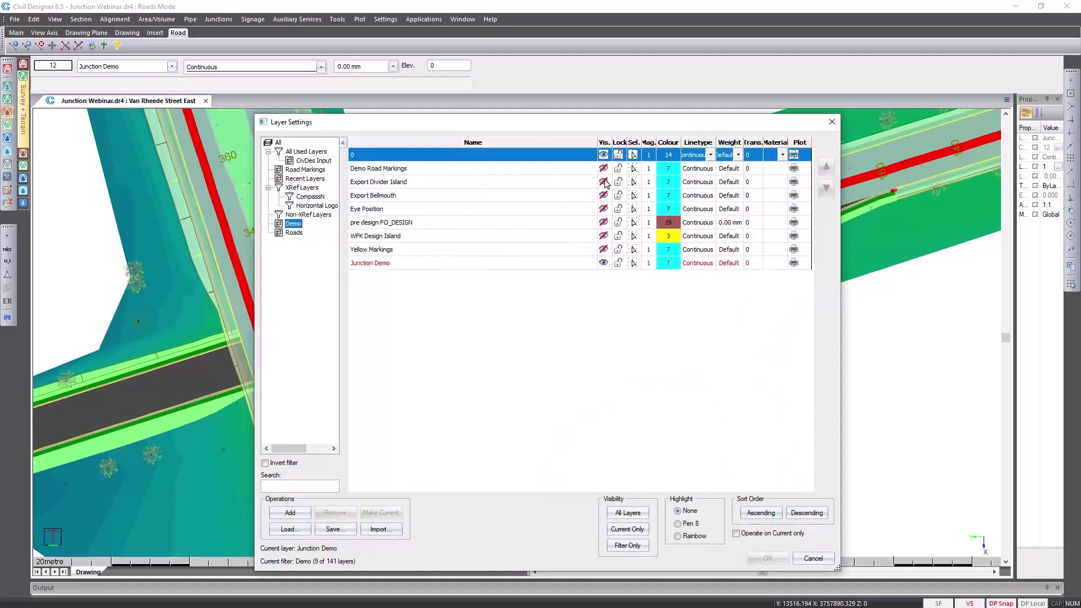
click(604, 182)
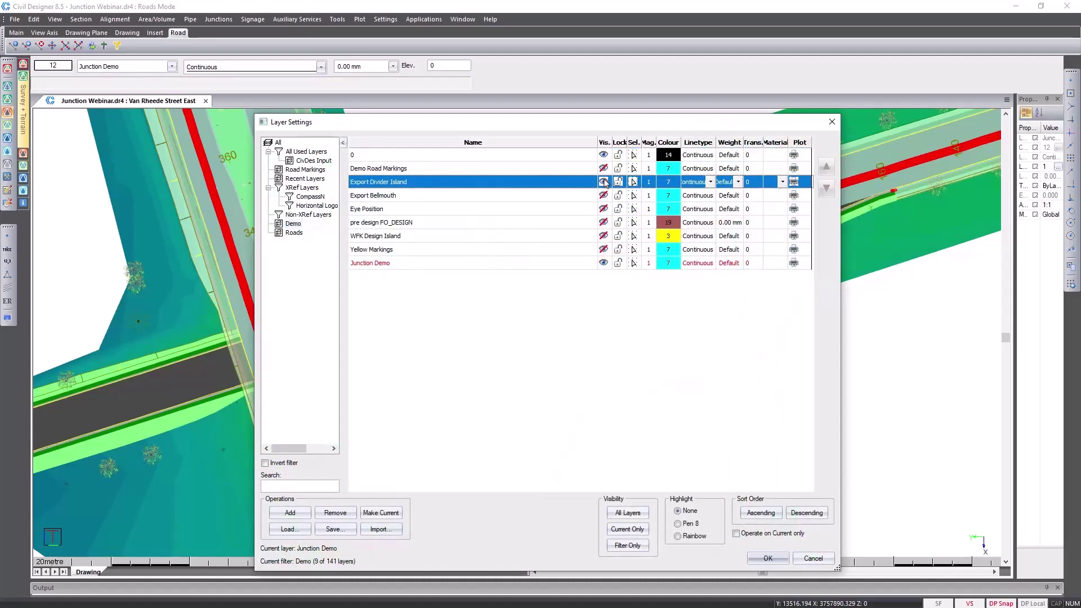
click(603, 196)
click(603, 213)
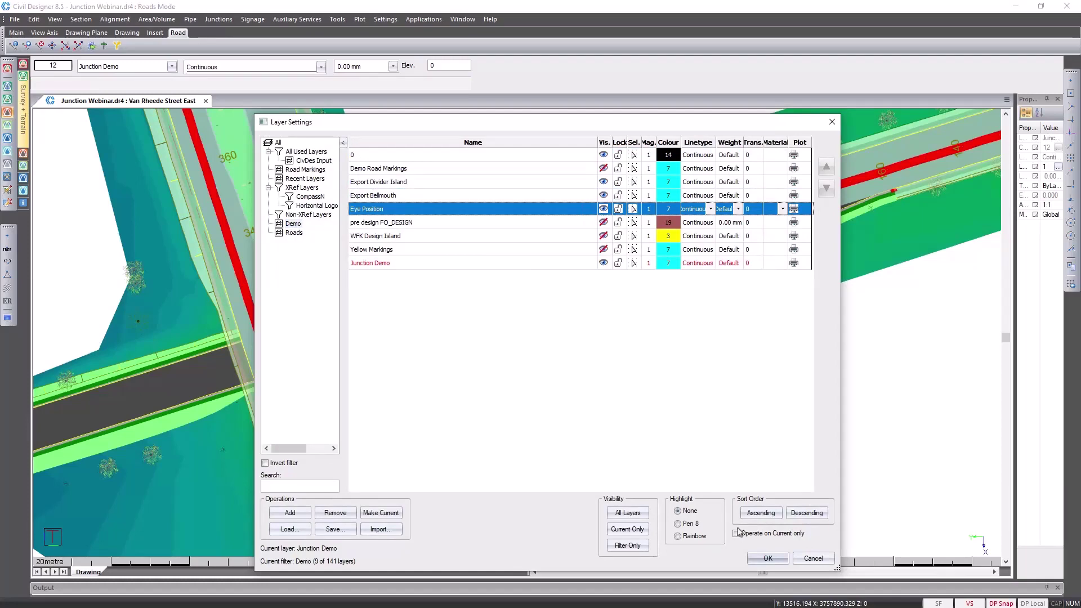
click(766, 558)
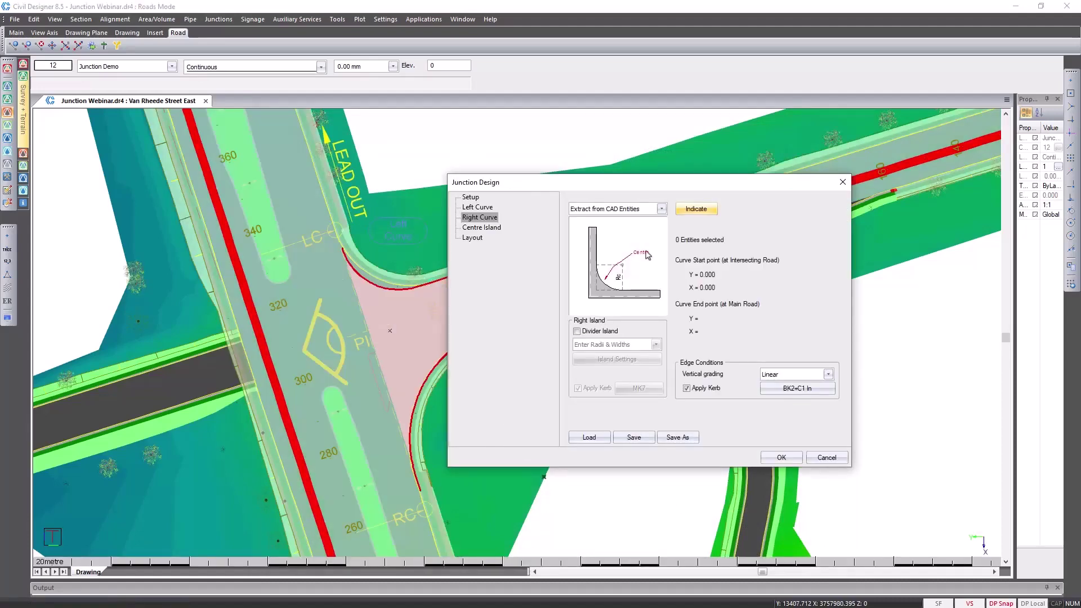
Extract the right bell mouth string from the existing curved polyline between the RC and IP1 markers.
click(693, 215)
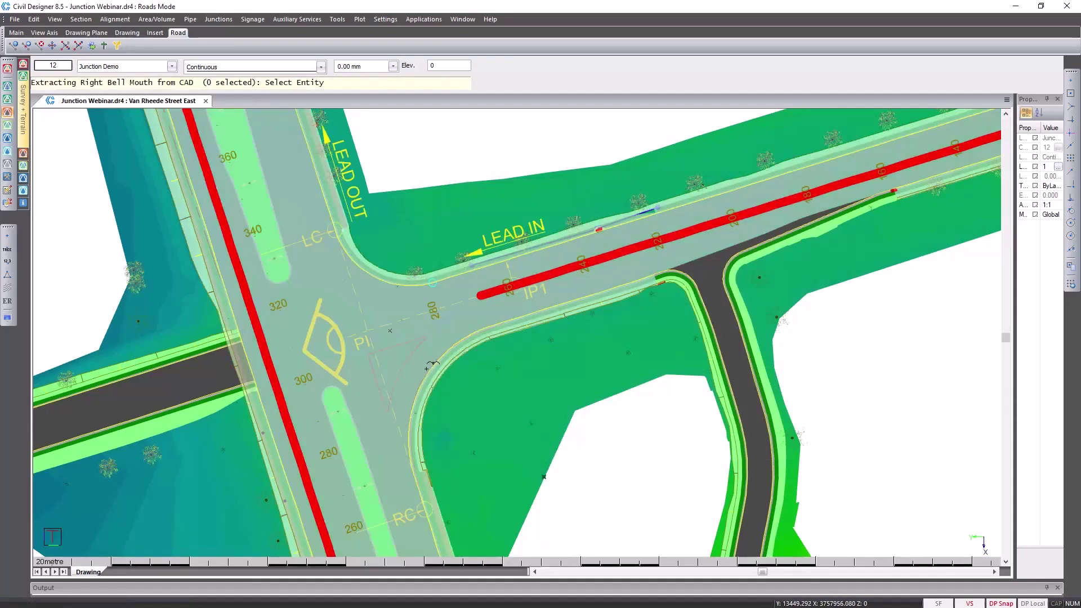
click(431, 365)
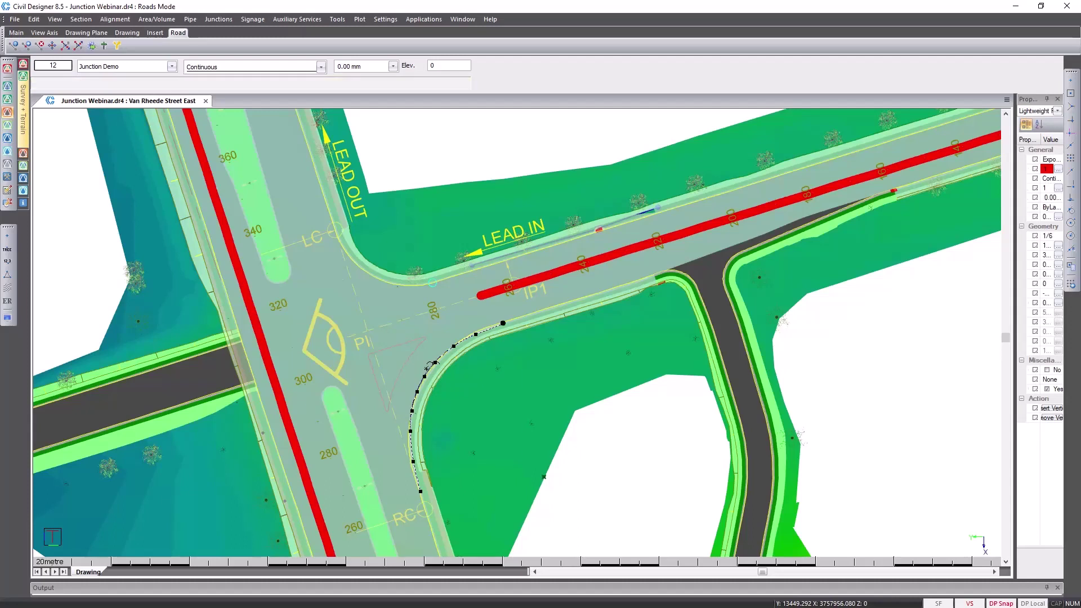
right_click(427, 369)
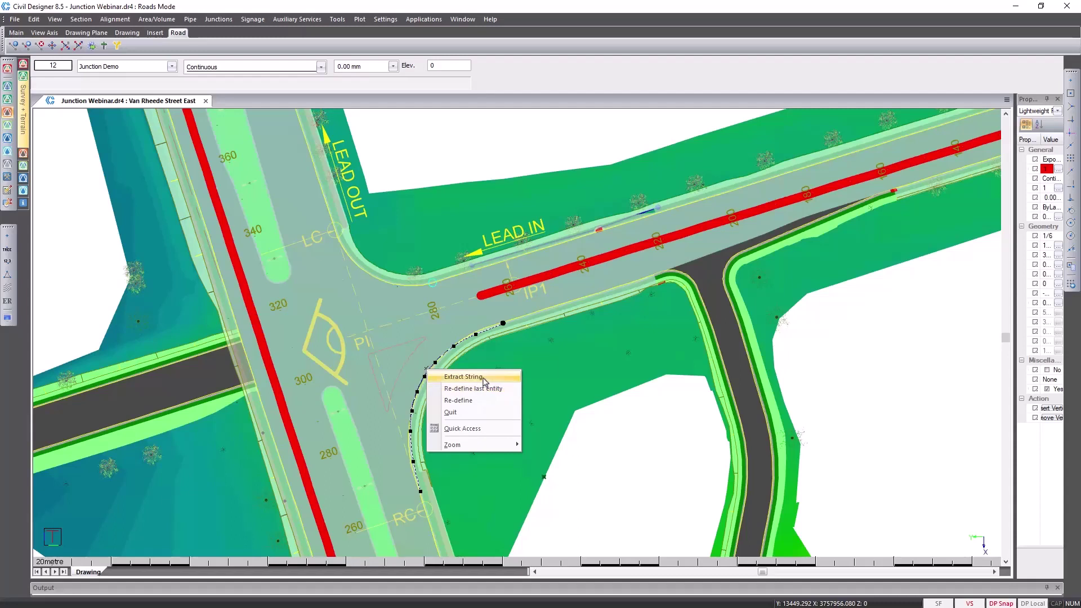
click(463, 377)
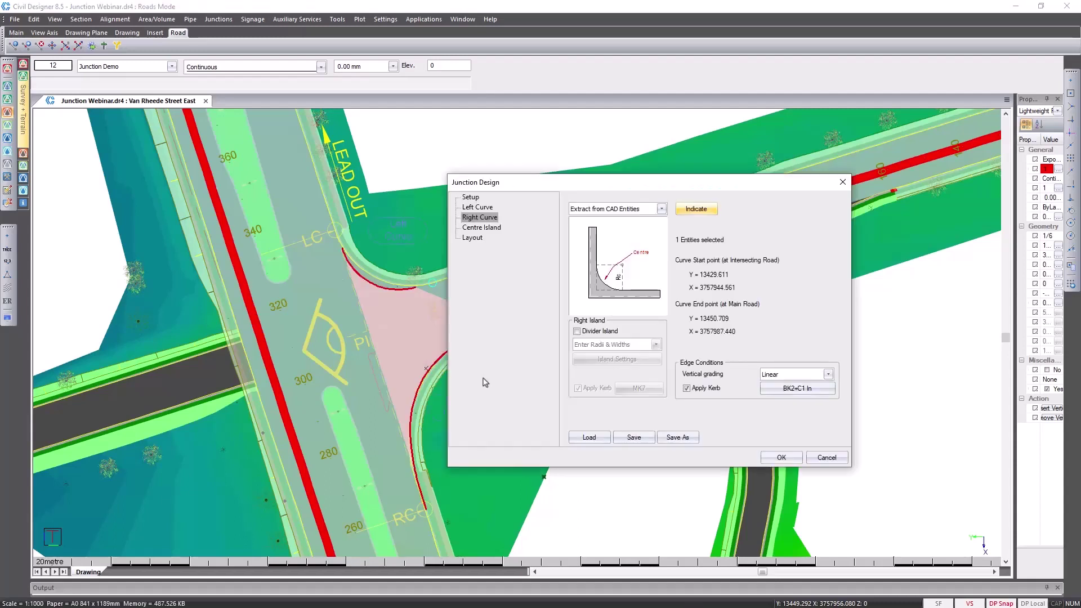
Enable the right divider island with Extract from CAD Entities and pick the triangular island polyline beside the right curve.
click(599, 333)
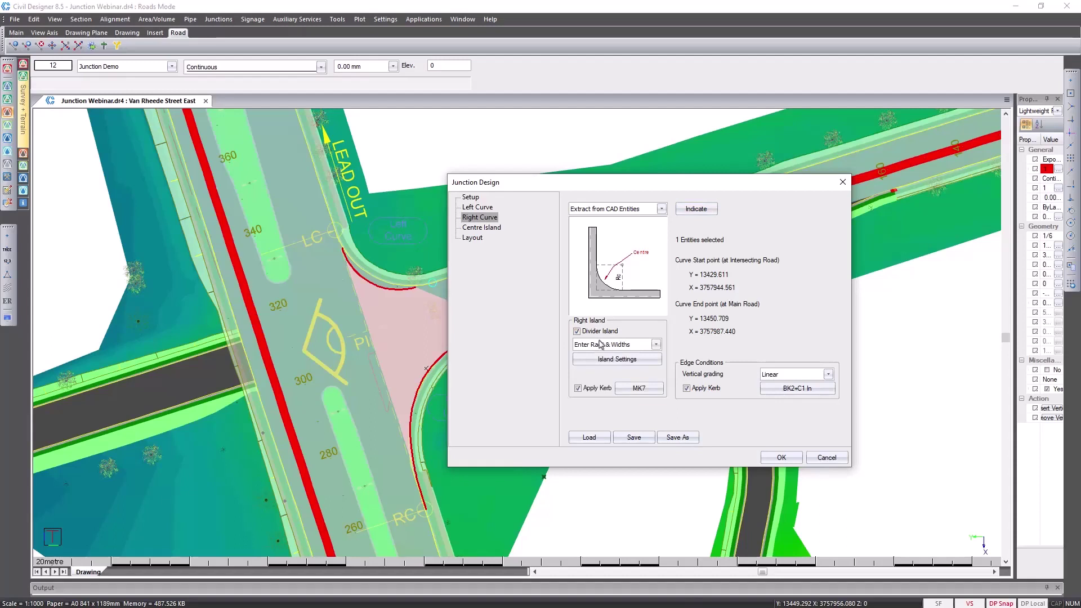
click(601, 345)
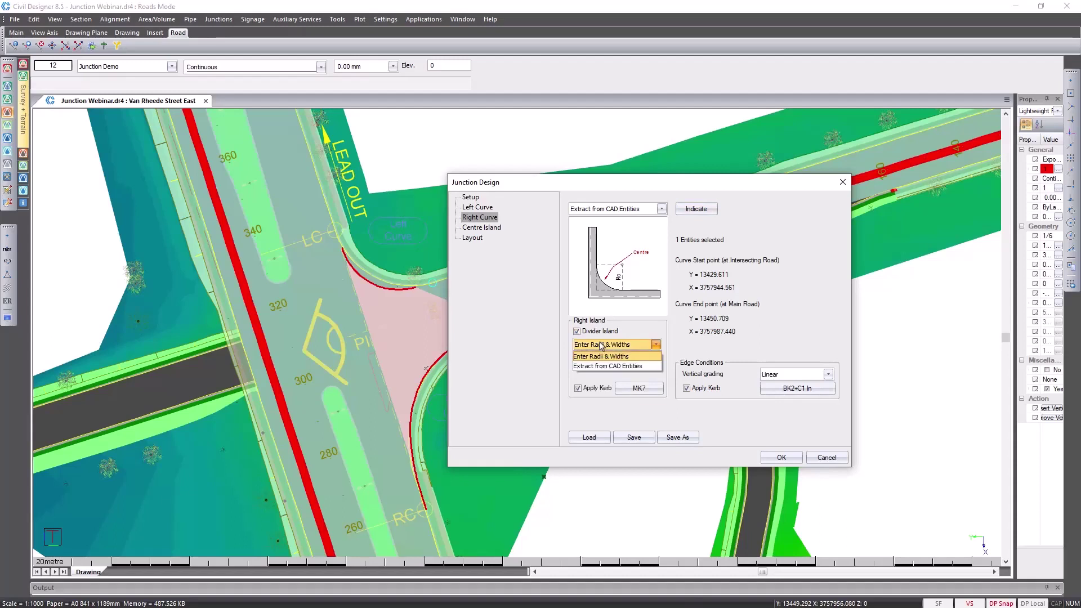
click(645, 367)
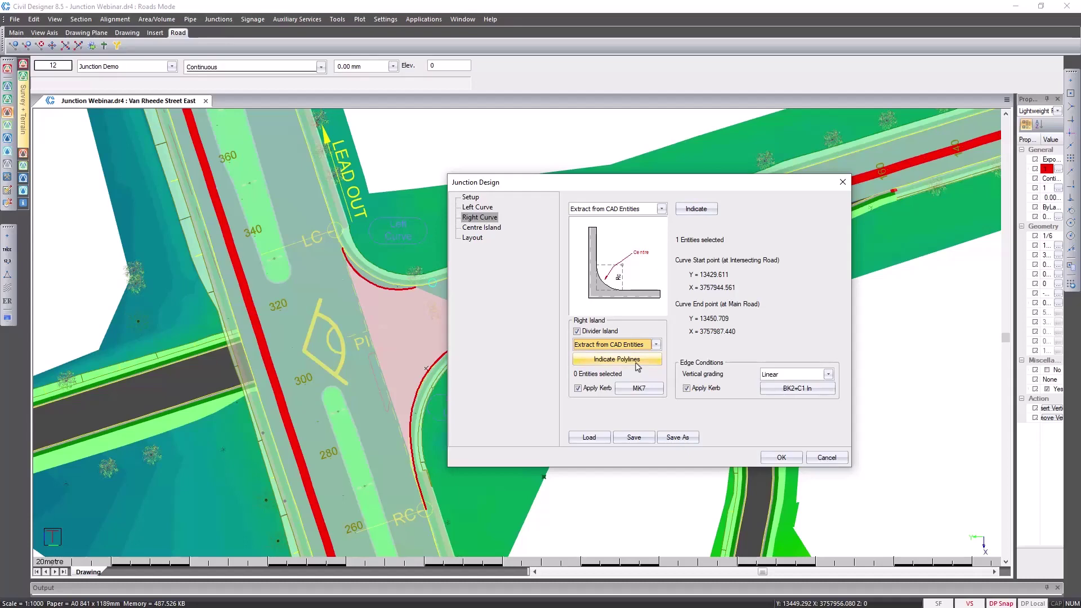
click(637, 366)
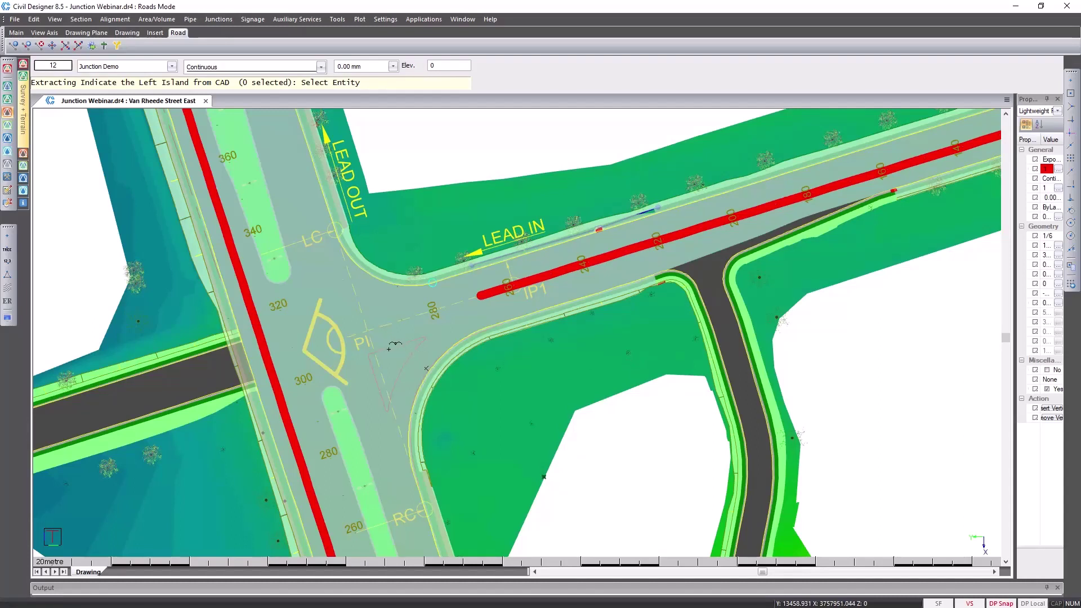
click(389, 348)
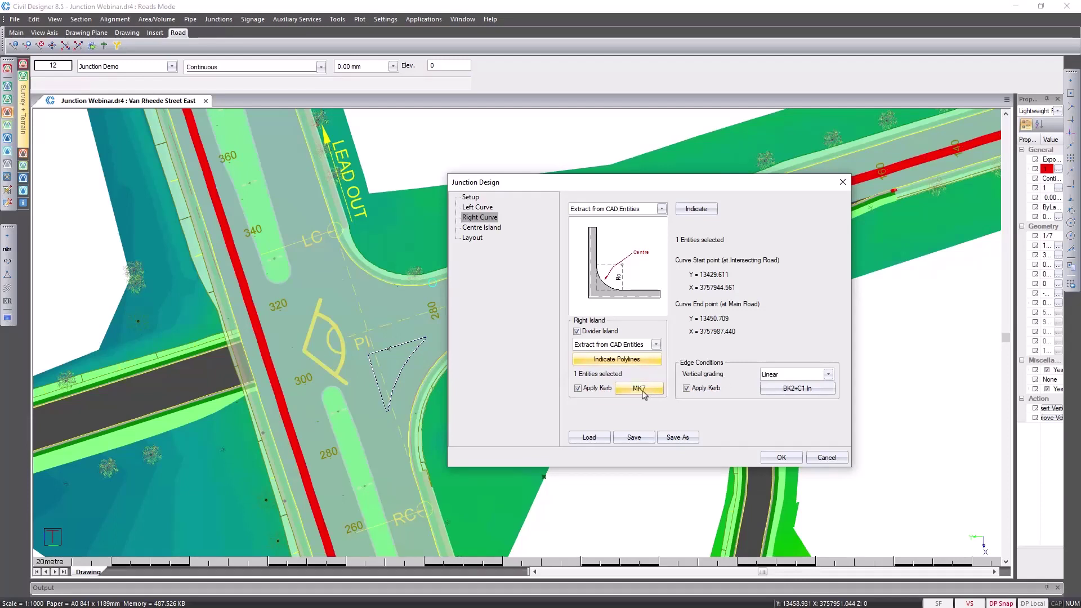
Review the centre island settings and extract the layout data for Main road Left of Junction from its specified chainage.
click(484, 228)
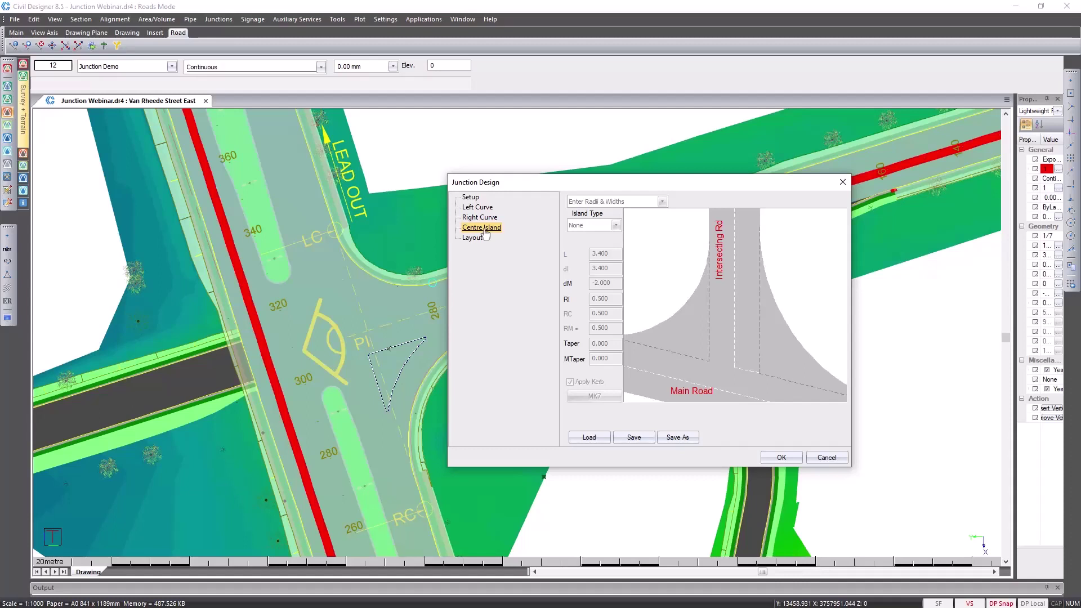
click(482, 241)
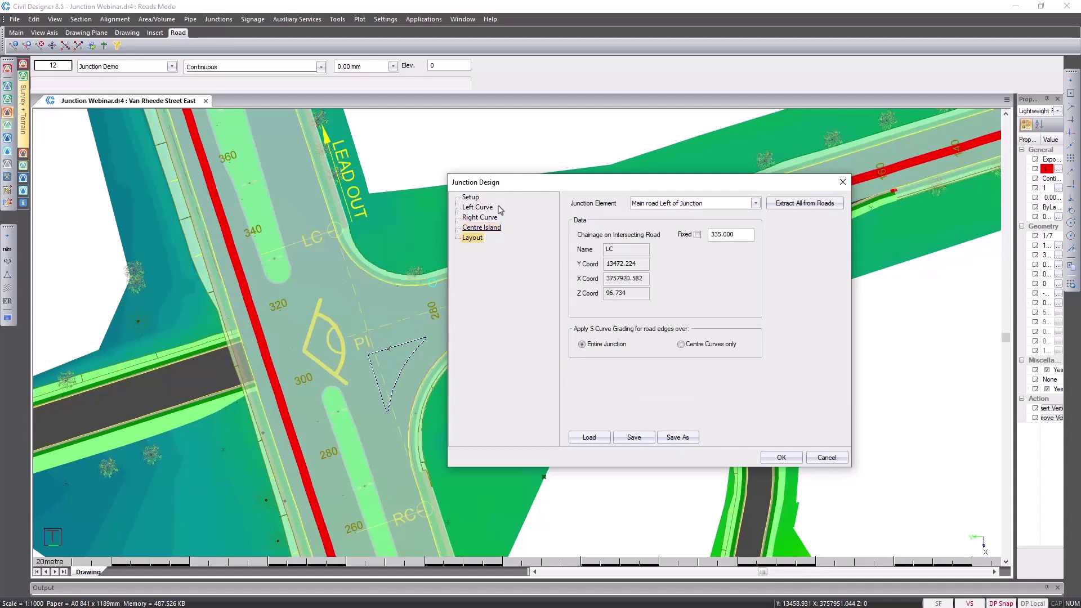
drag(504, 184, 625, 186)
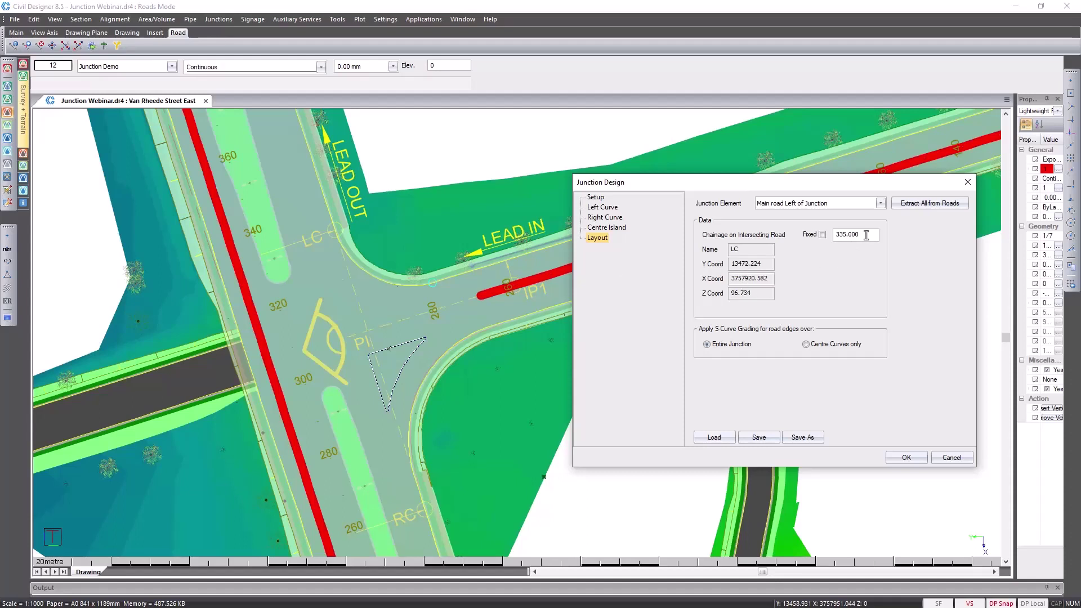
drag(868, 236, 826, 235)
click(881, 204)
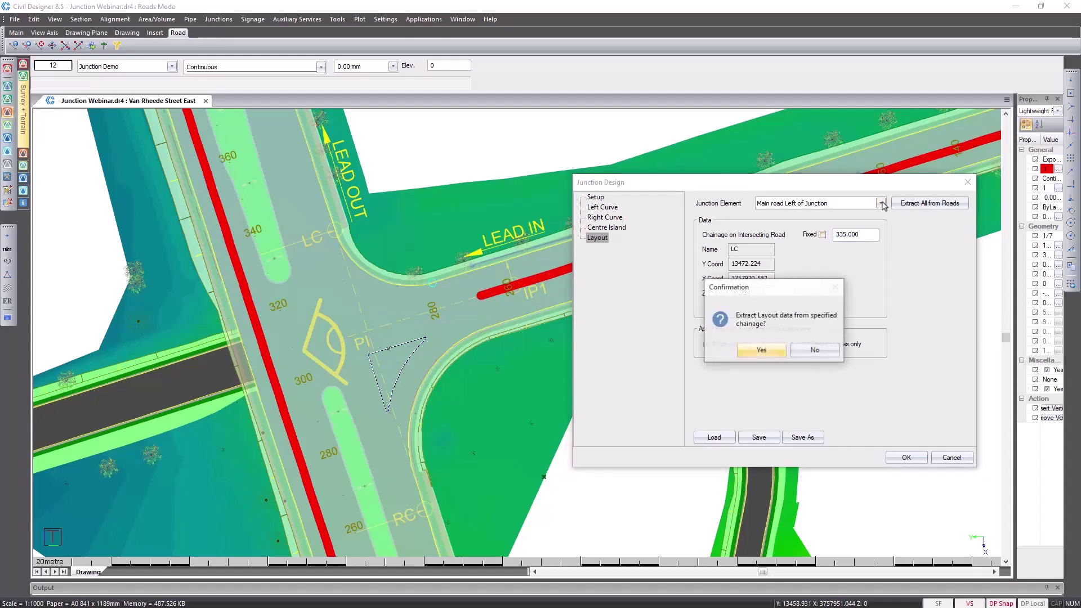
click(774, 352)
Examine the layout data of Main road Right of Junction, Intersection point on main road and Intersecting road, including the left width and grade.
click(794, 225)
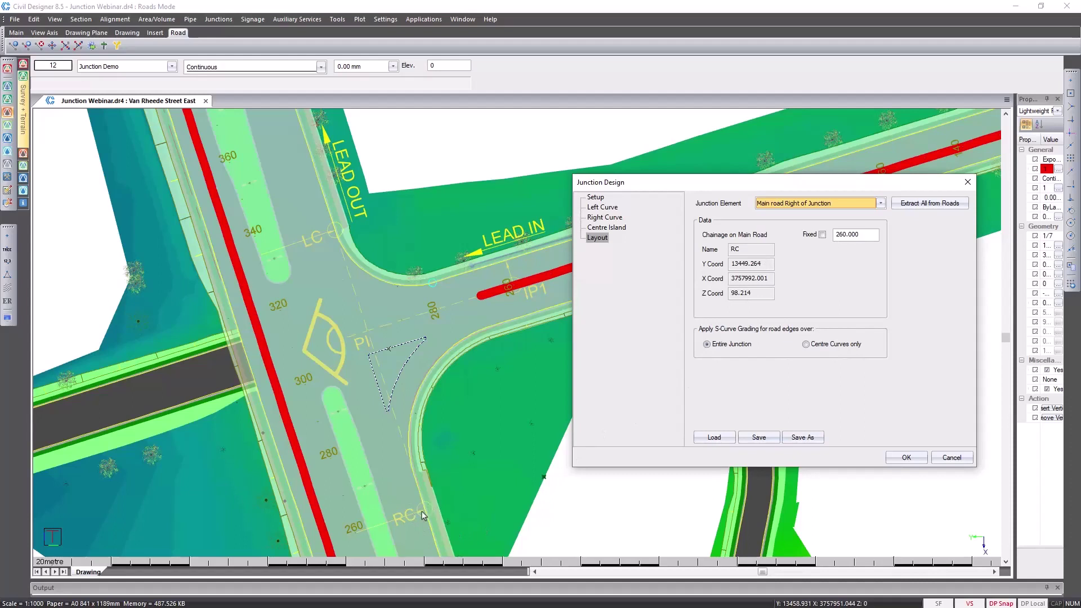
click(773, 207)
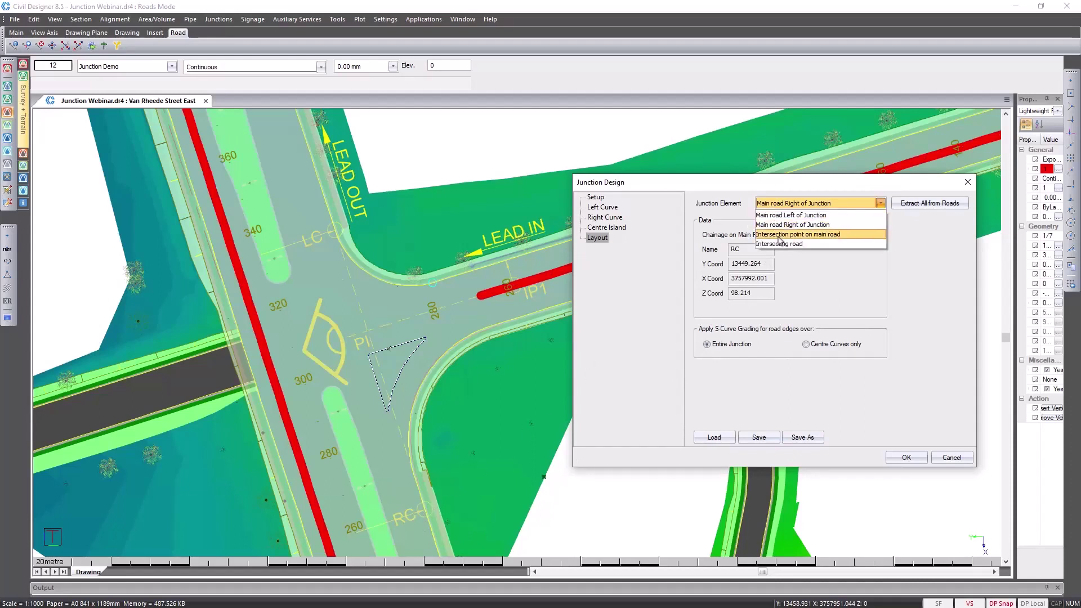
click(779, 235)
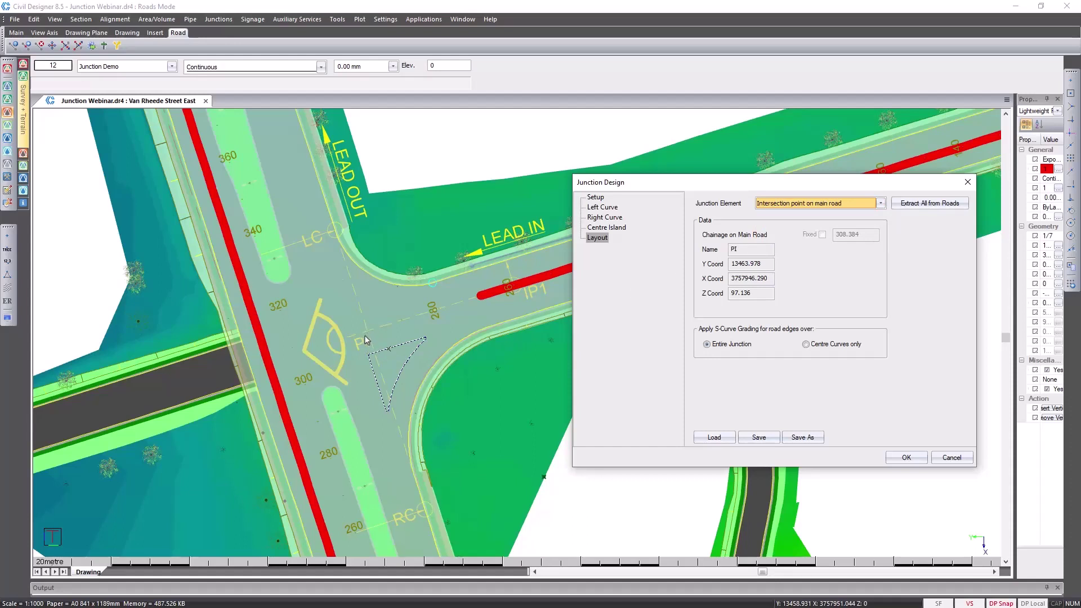
click(782, 205)
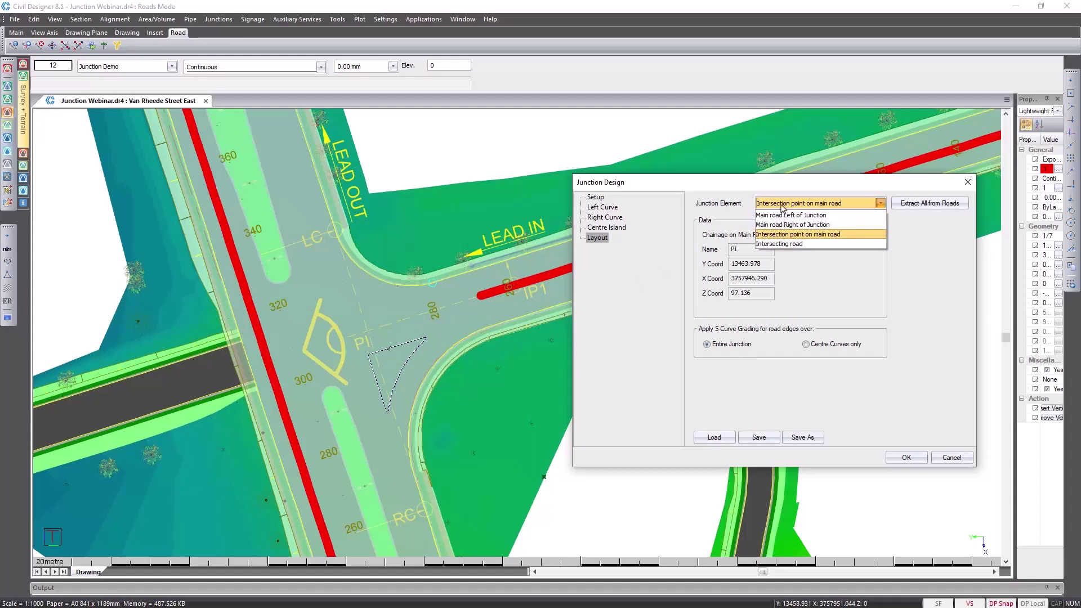
click(792, 244)
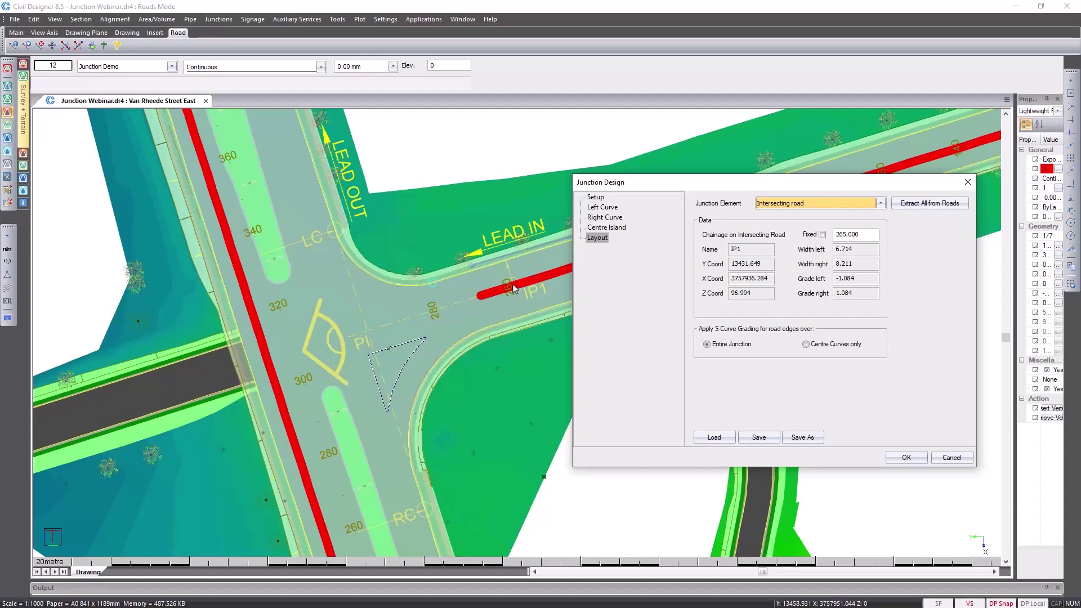
drag(852, 251, 835, 251)
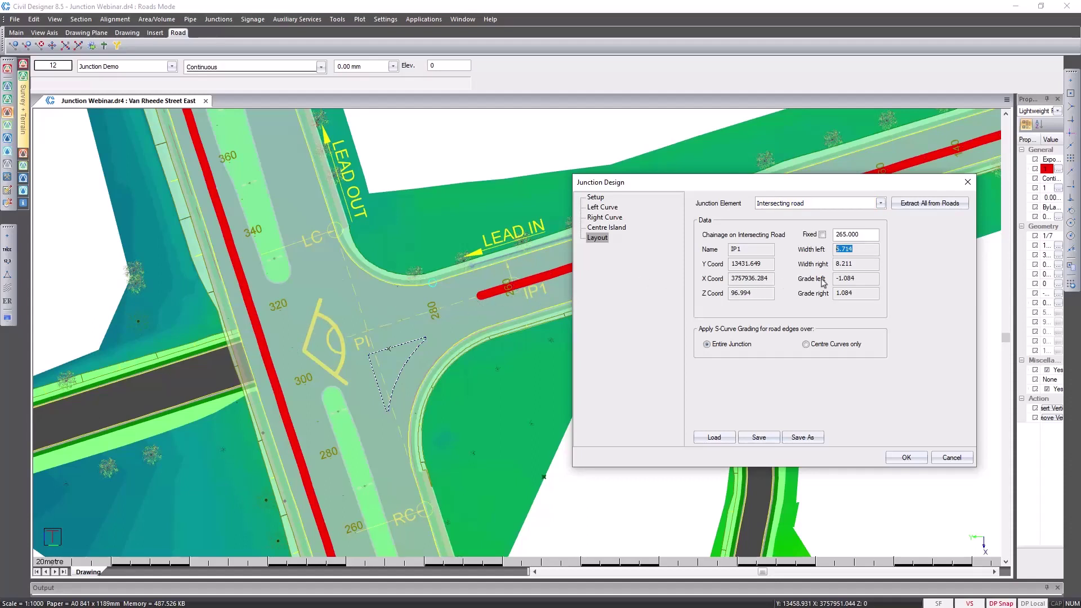
drag(854, 279, 832, 279)
Accept the junction design and generate the junction with screen output only.
click(901, 457)
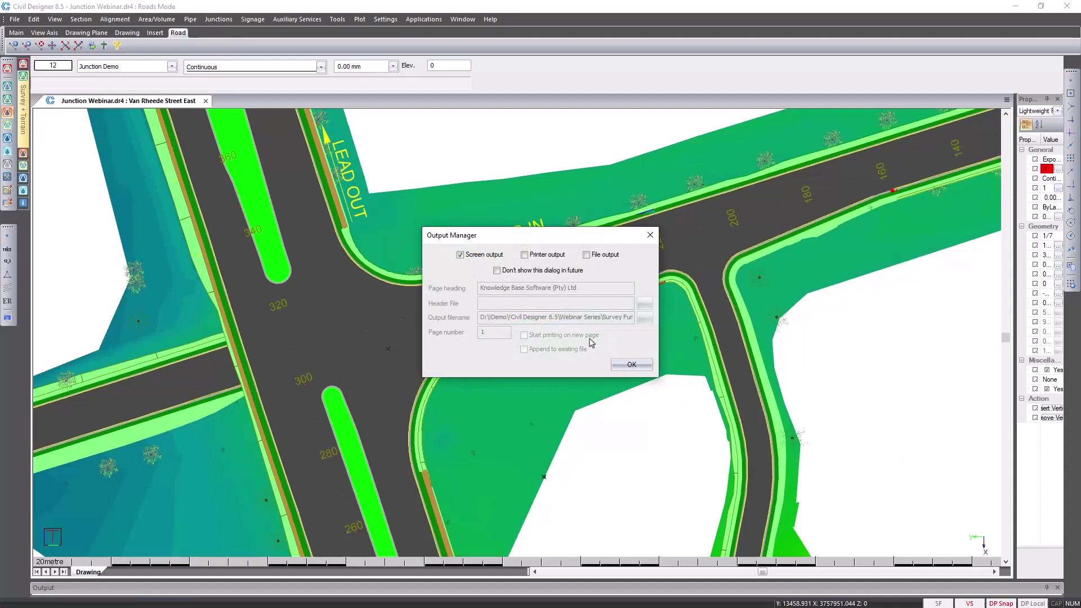
click(626, 366)
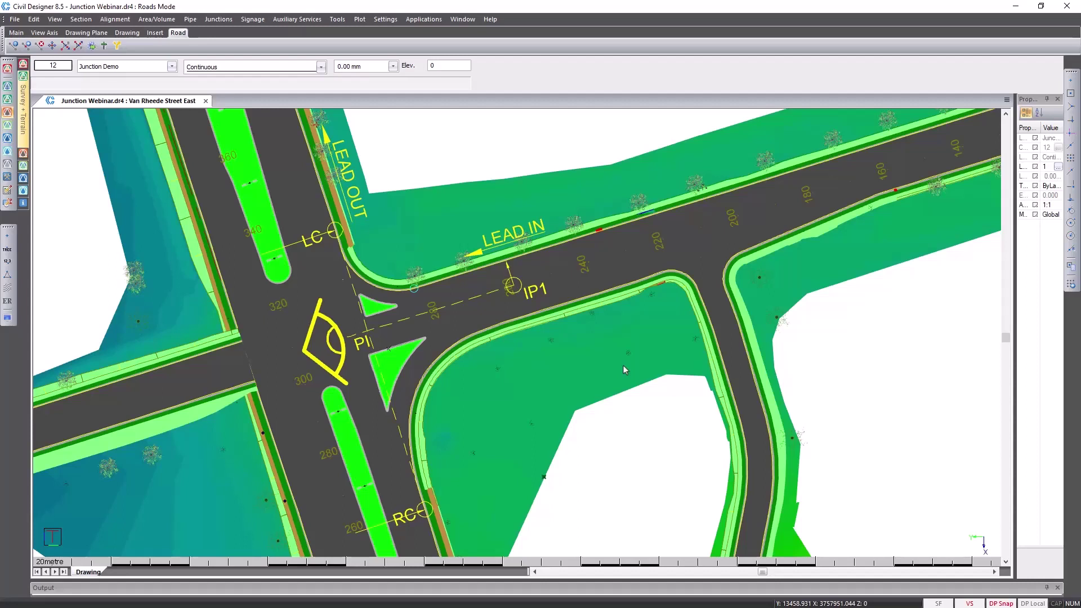
Turn on the slope arrows display in the road contour display settings and apply it to the drawing.
click(7, 318)
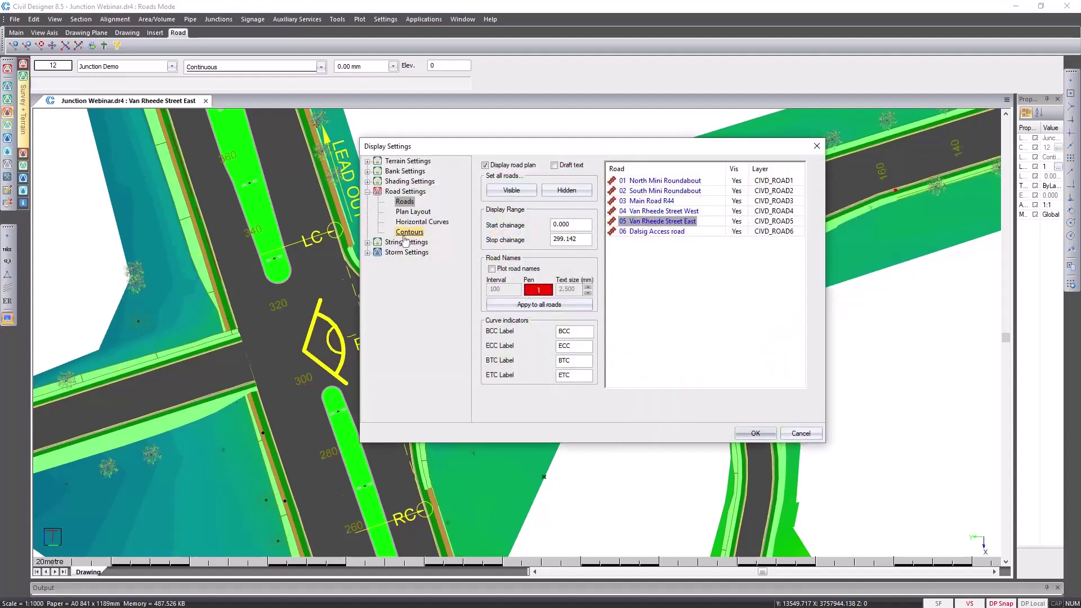
click(406, 236)
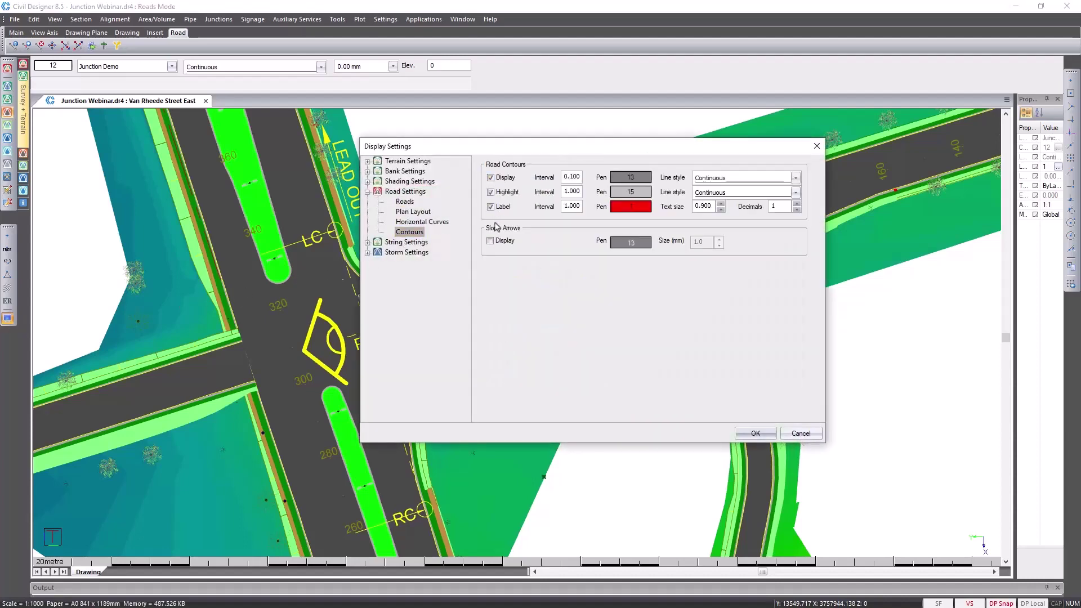
click(500, 242)
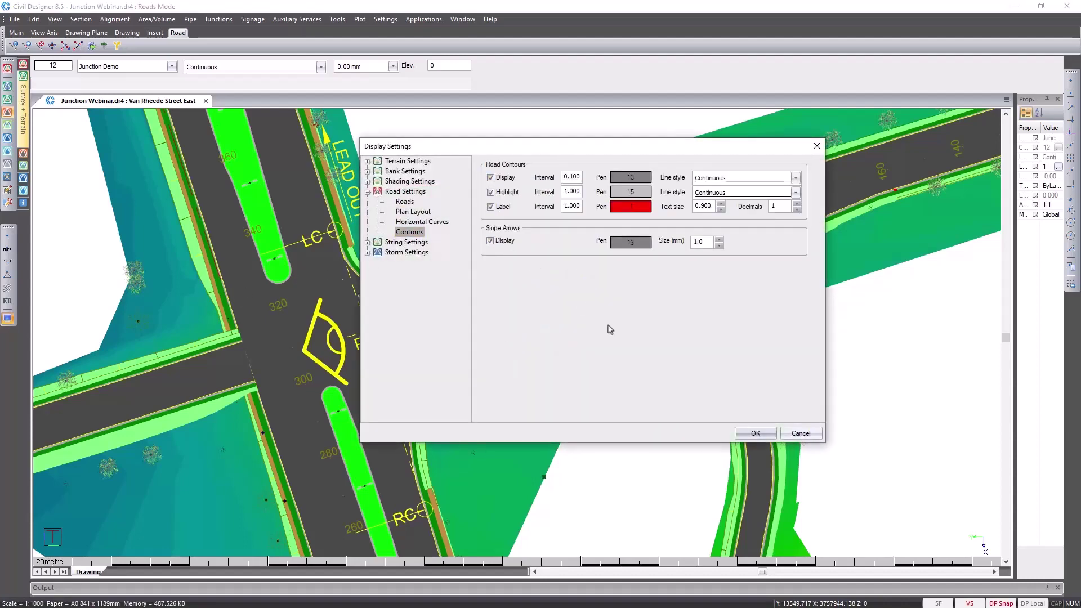
click(748, 431)
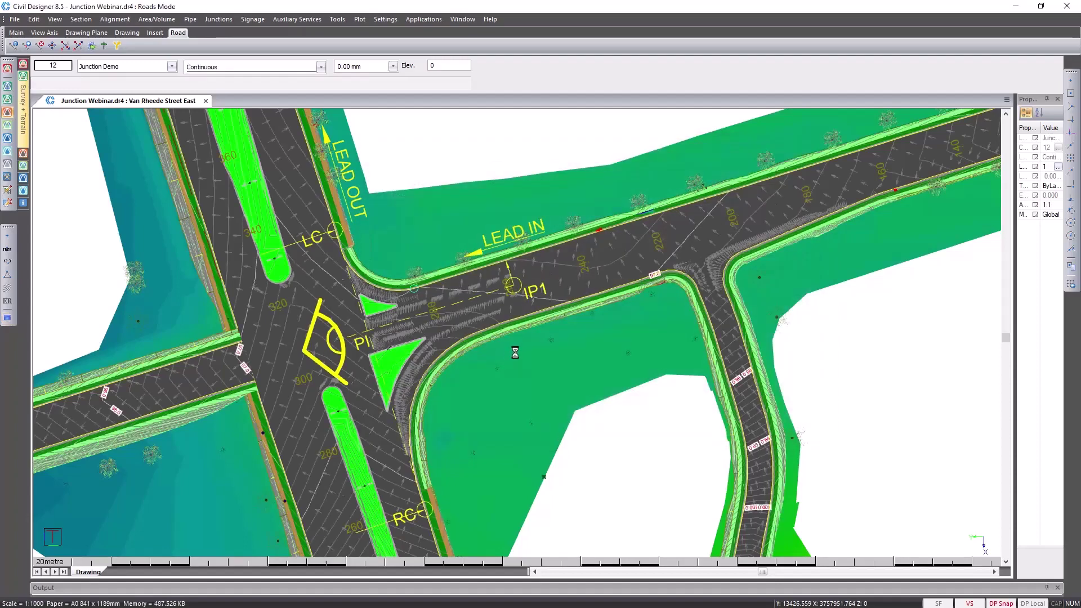